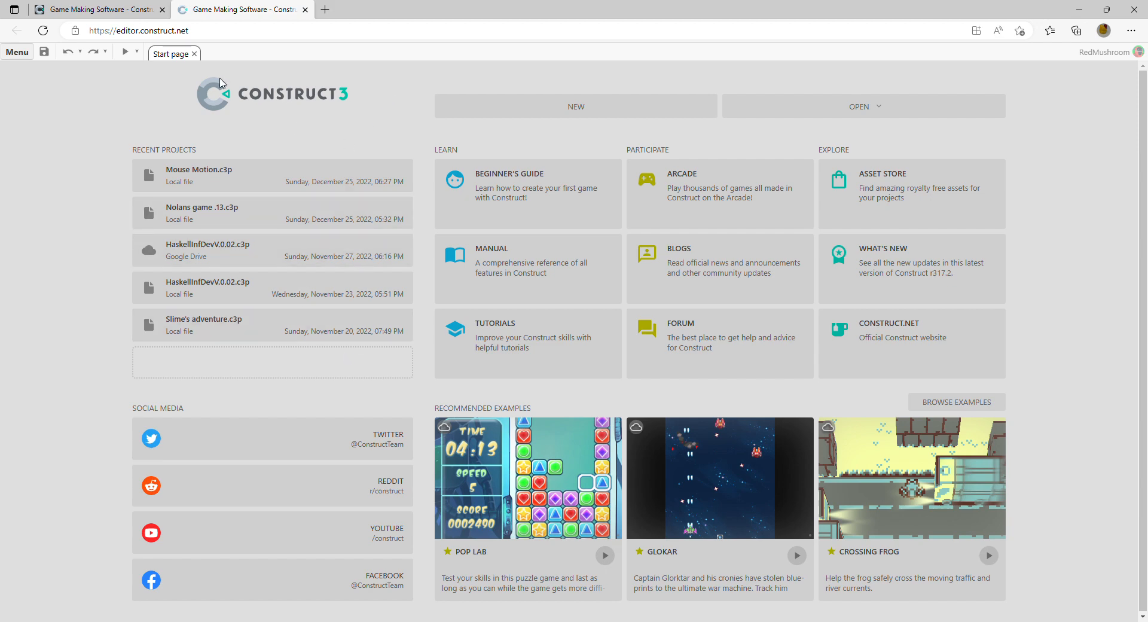
Step: Create a new project named 2D Platformer with the default preset and settings
click(563, 116)
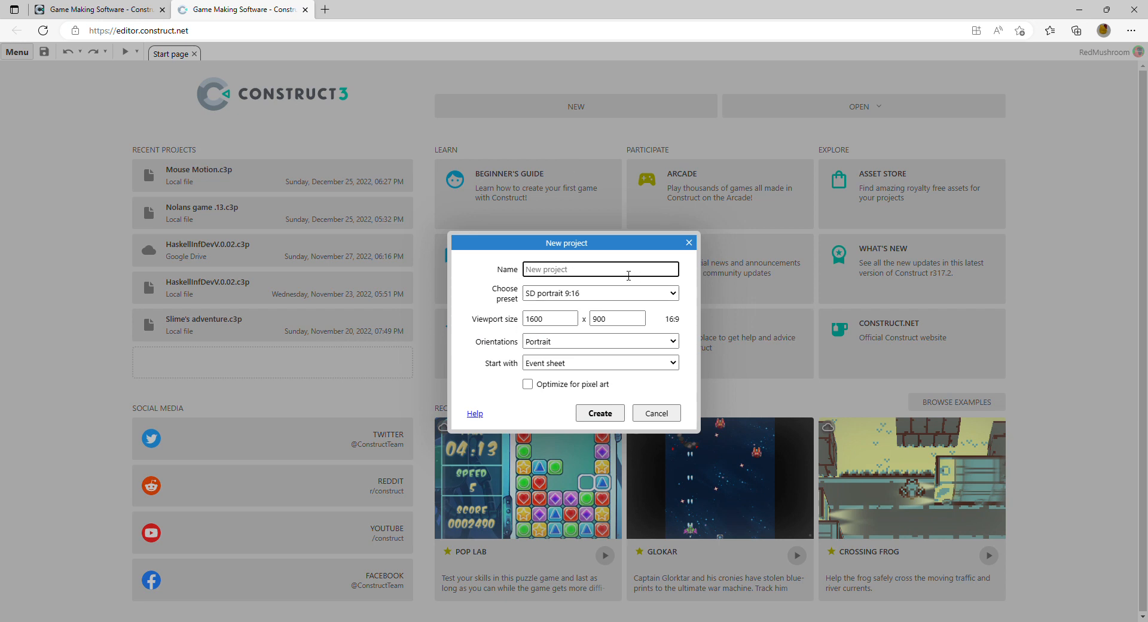
text(2D Platformer)
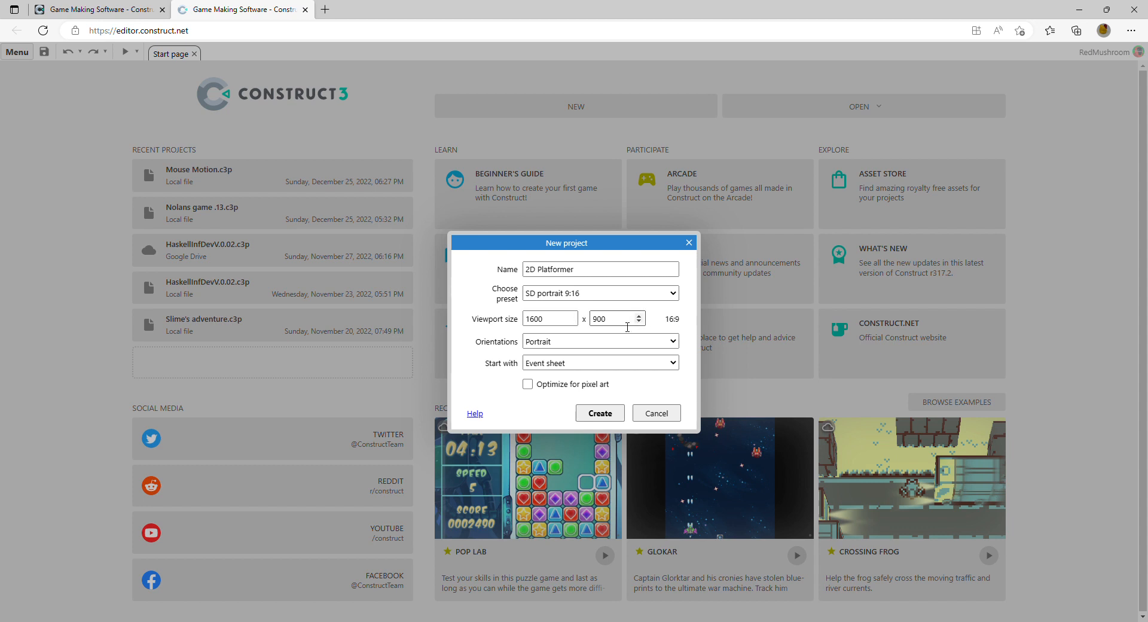
click(599, 412)
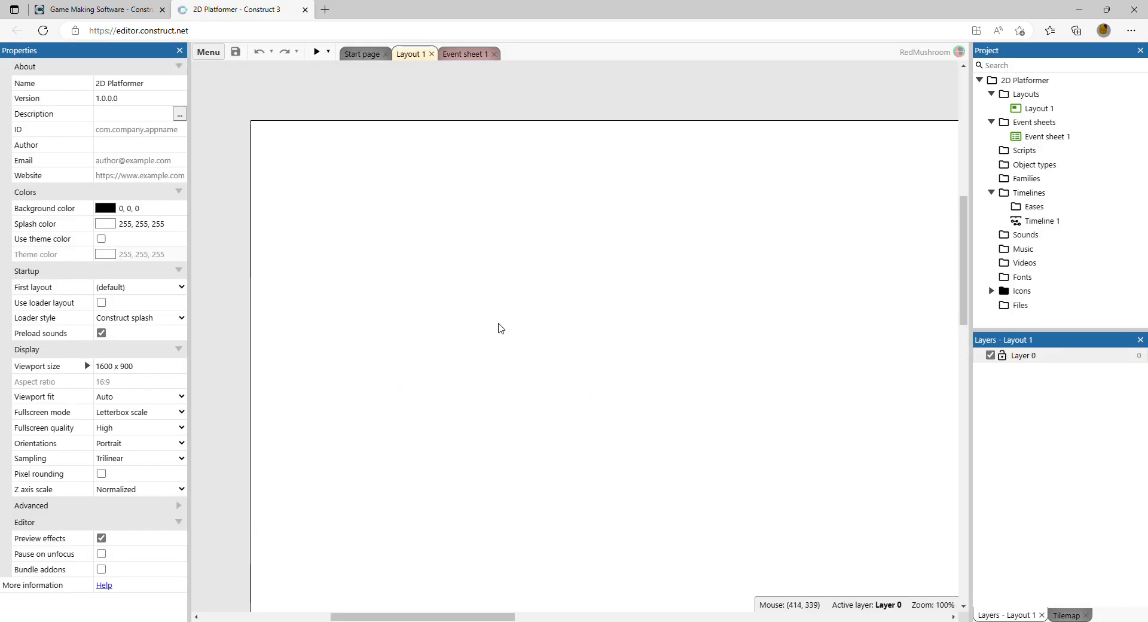
Step: Insert a new Sprite object into the layout
ctrl+scroll(500, 329, down, 3)
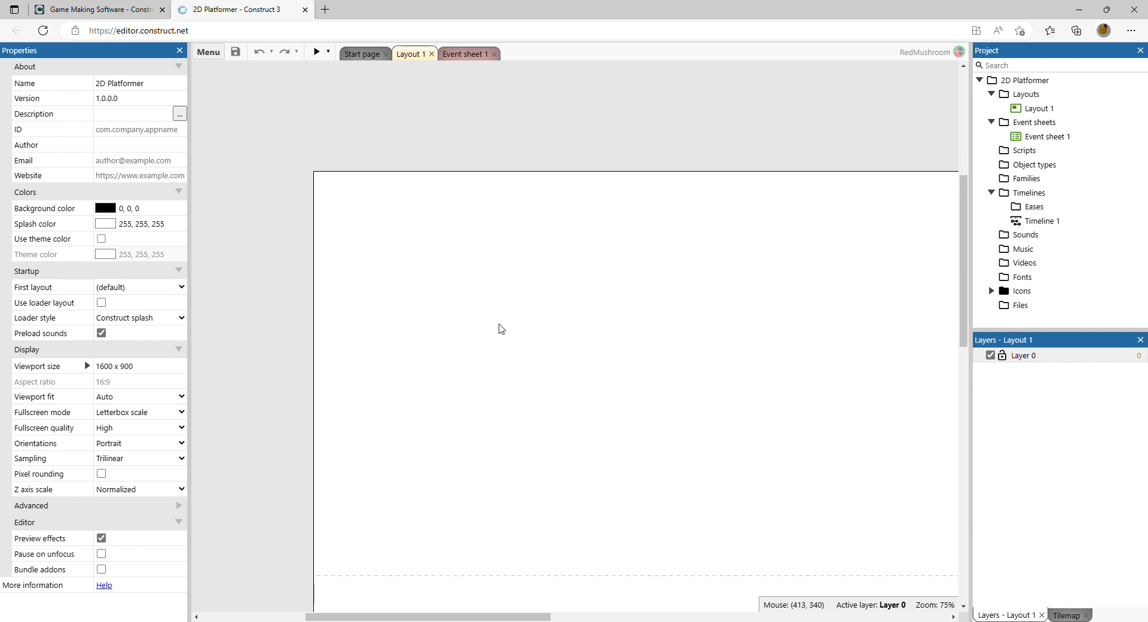
scroll(499, 328, down, 2)
scroll(500, 386, up, 2)
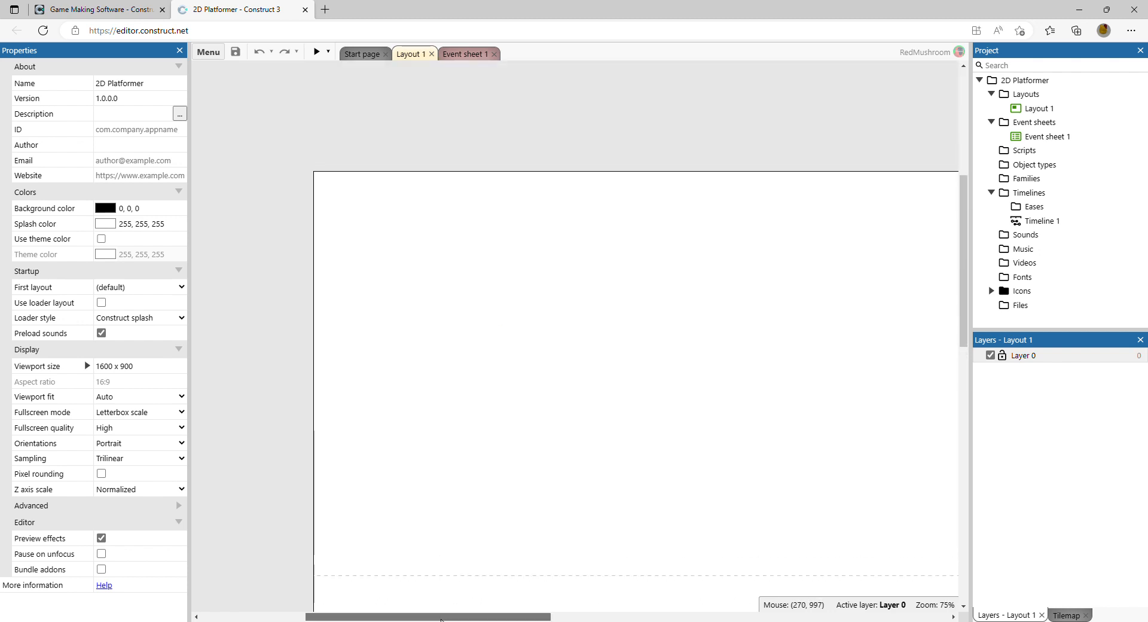
drag(442, 617, 470, 618)
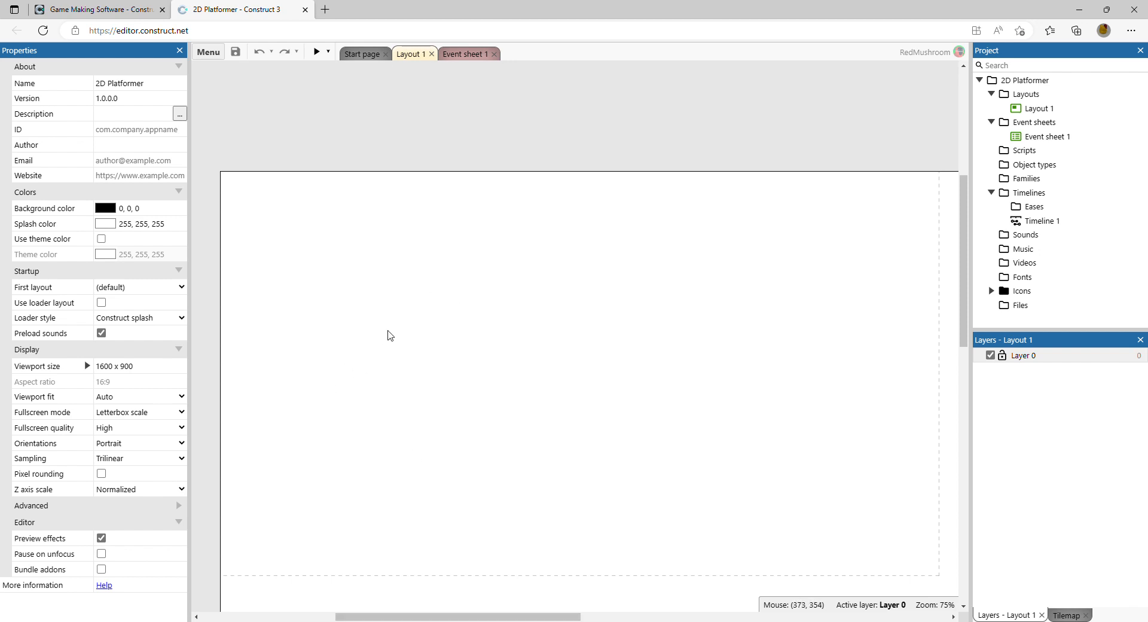
right_click(388, 331)
click(411, 336)
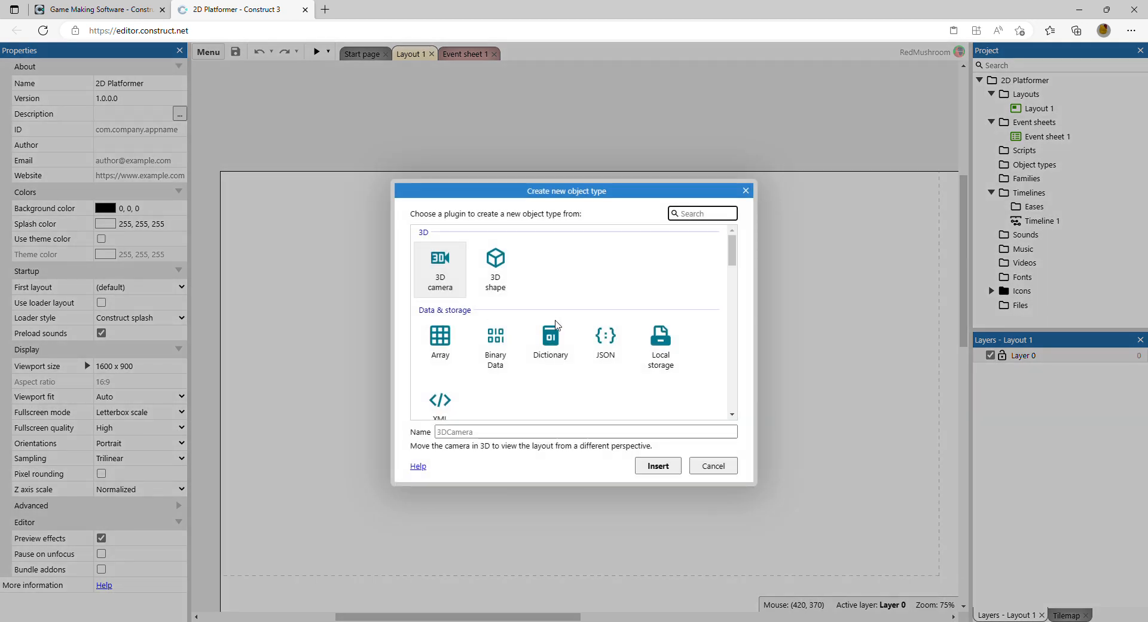
scroll(559, 320, down, 5)
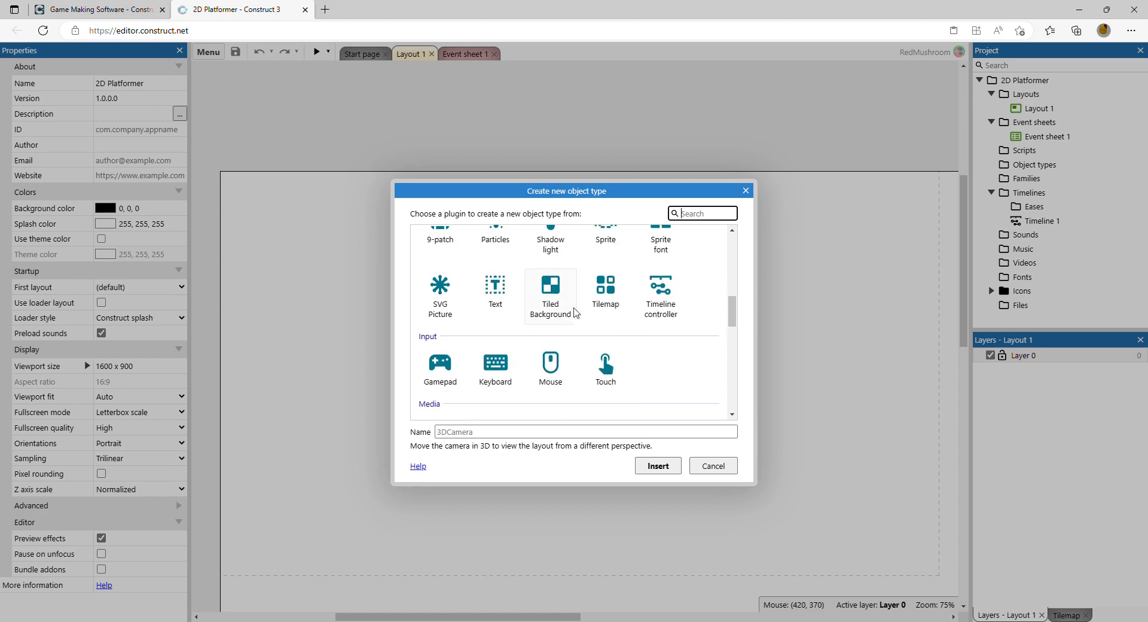
scroll(574, 312, up, 1)
click(605, 272)
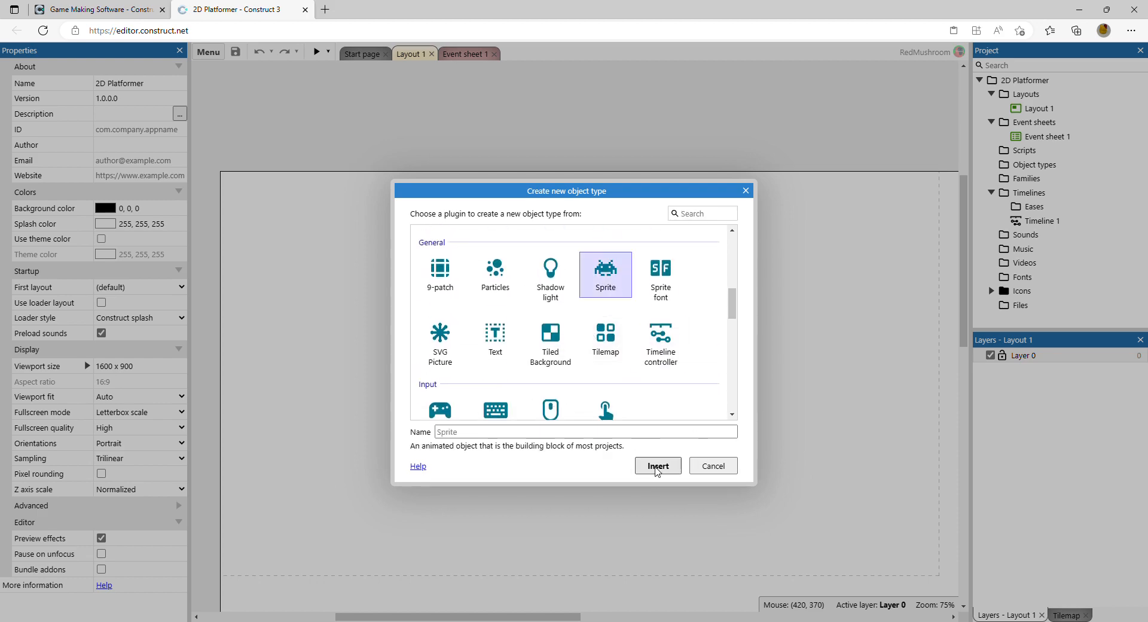
click(658, 467)
click(490, 311)
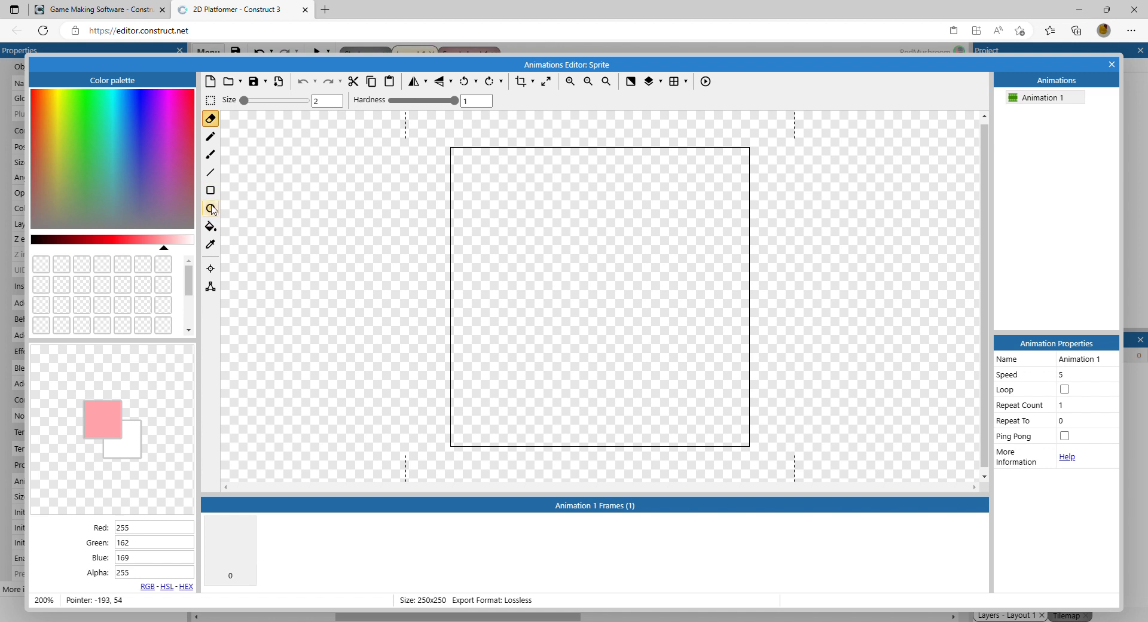
Step: Draw a pink filled circle of radius about 39 px in the sprite image, crop the image to it and close the editor
click(210, 209)
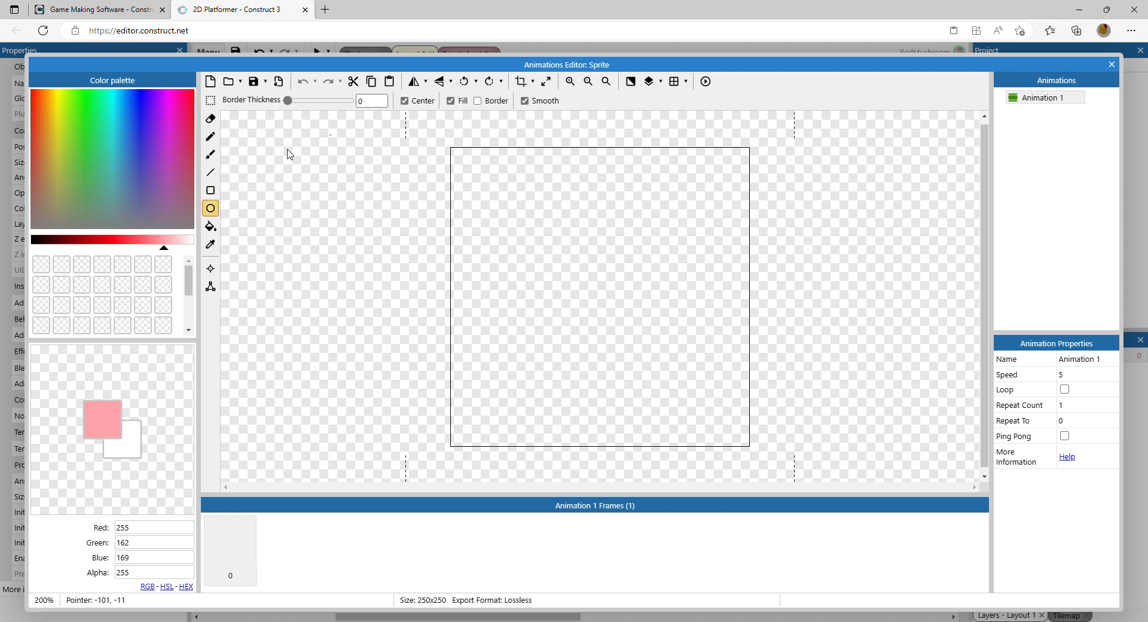
drag(538, 262, 587, 301)
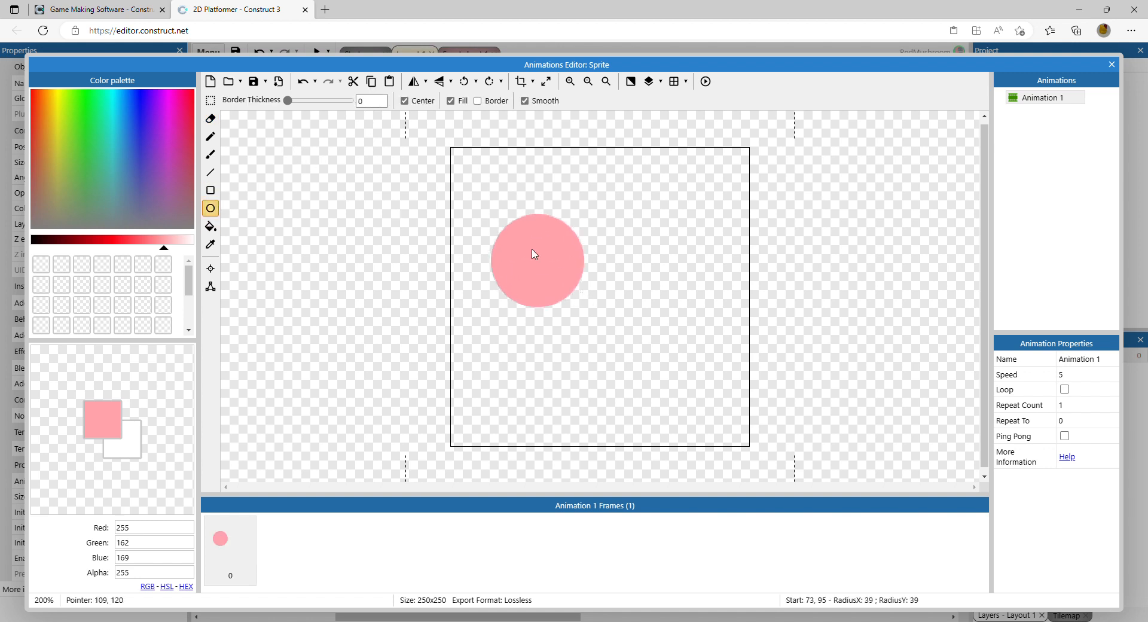
click(519, 81)
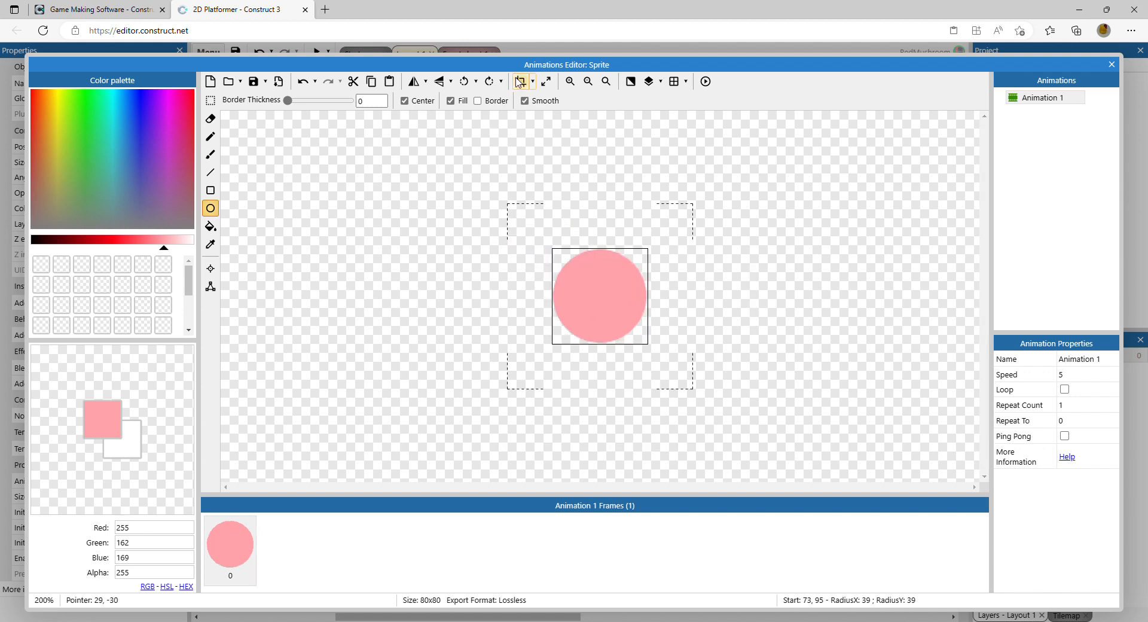
click(1110, 66)
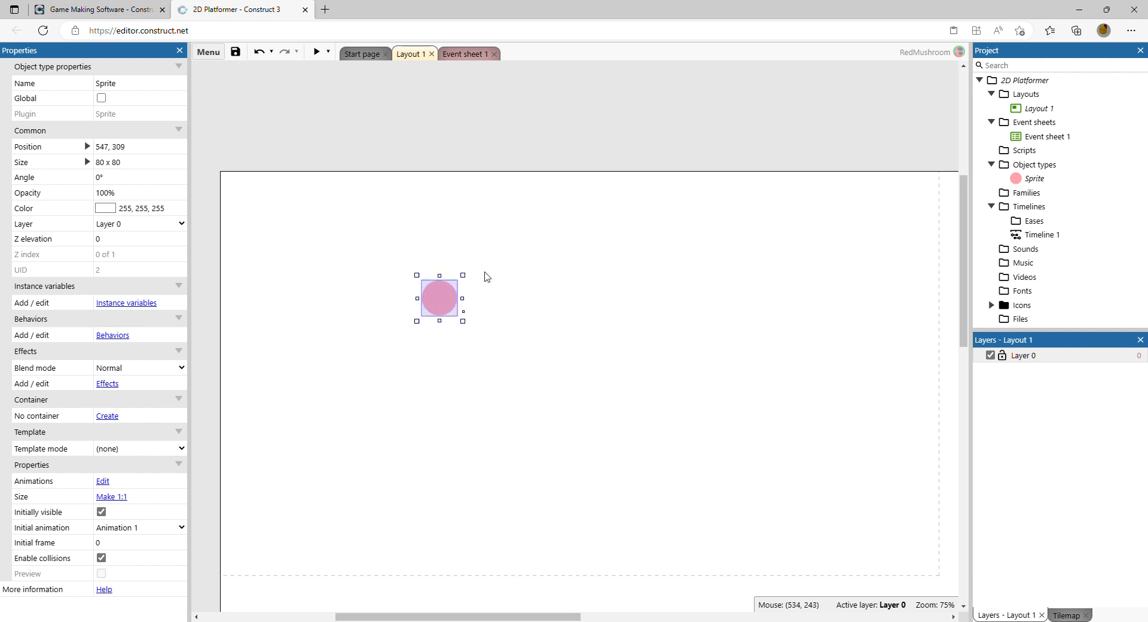
Step: Move the circle sprite toward the layout's centre and give it the Platform behavior
drag(439, 298, 522, 343)
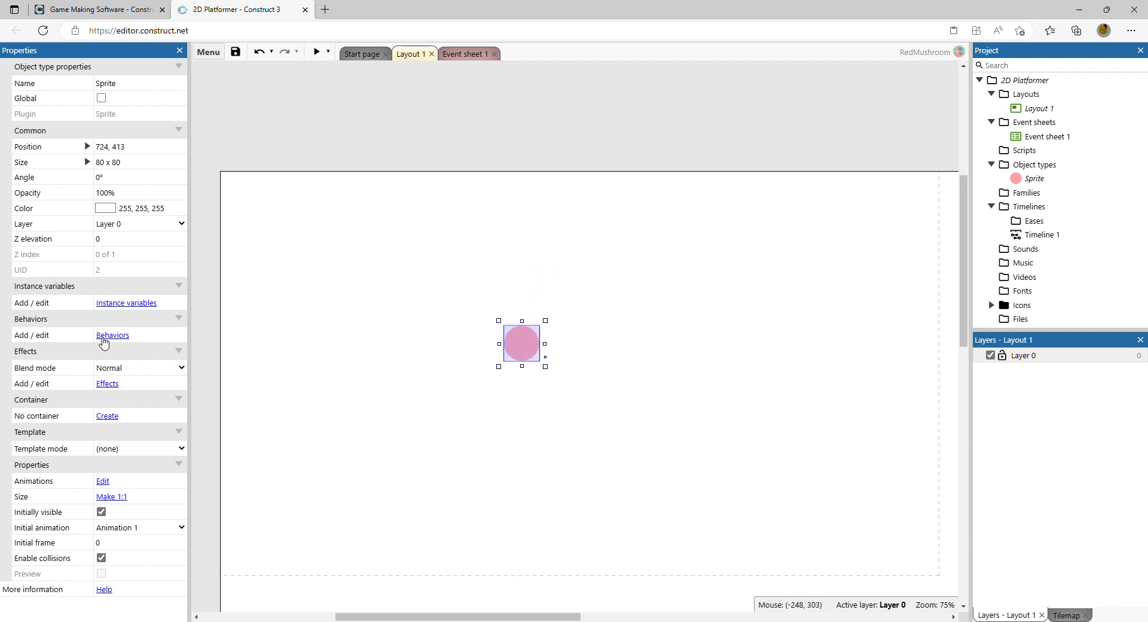
click(119, 336)
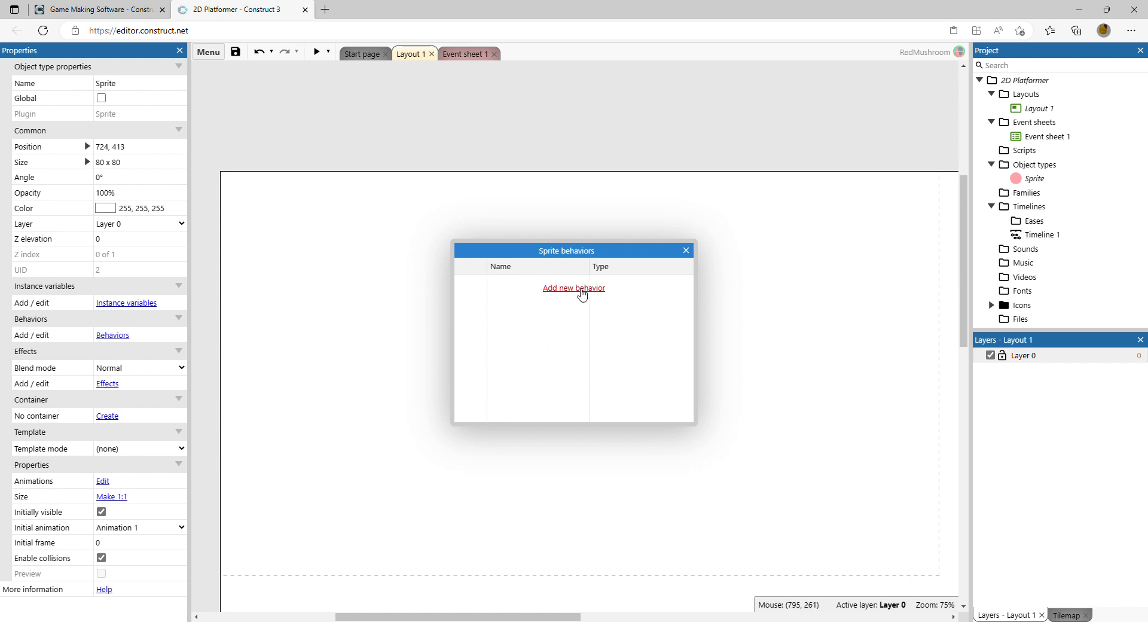
click(574, 288)
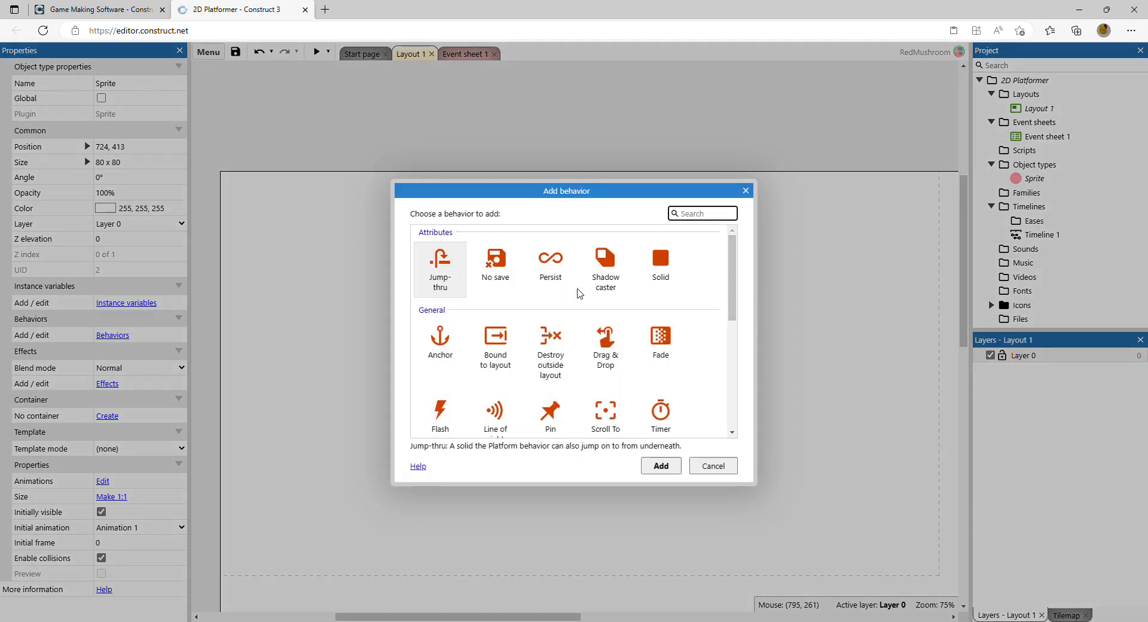
scroll(580, 293, down, 5)
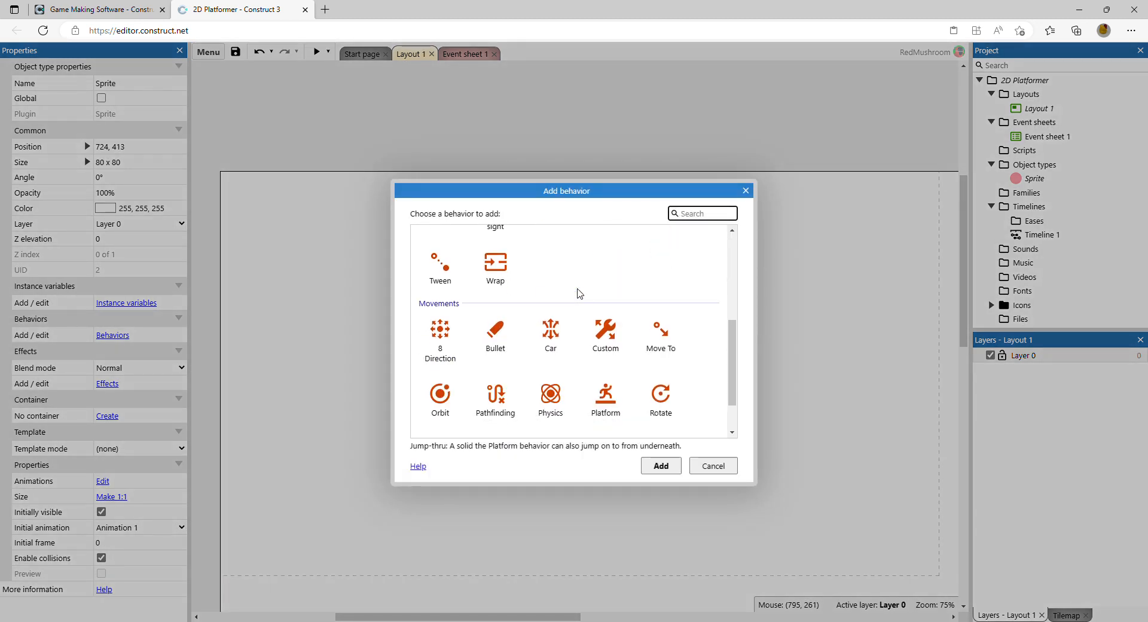
scroll(579, 293, down, 1)
click(601, 350)
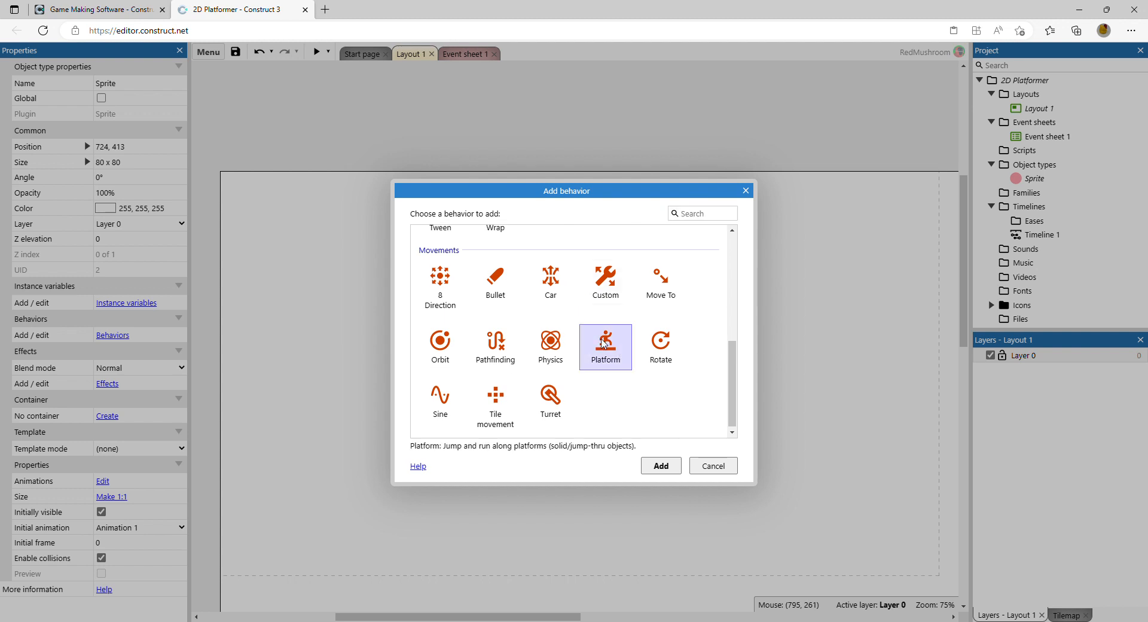
click(661, 467)
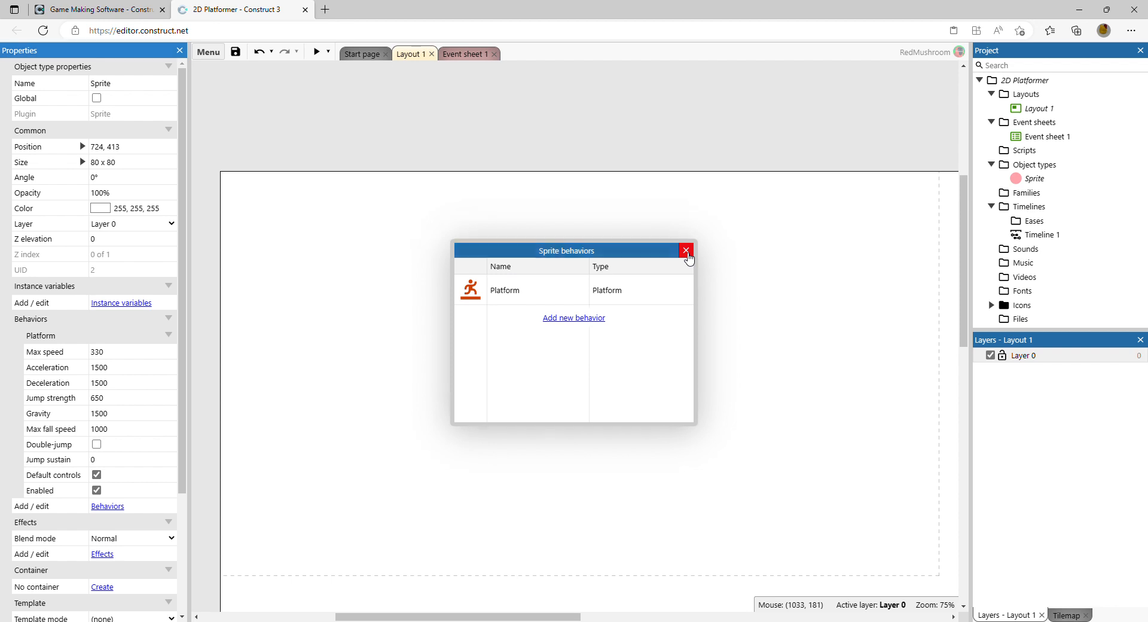
click(686, 250)
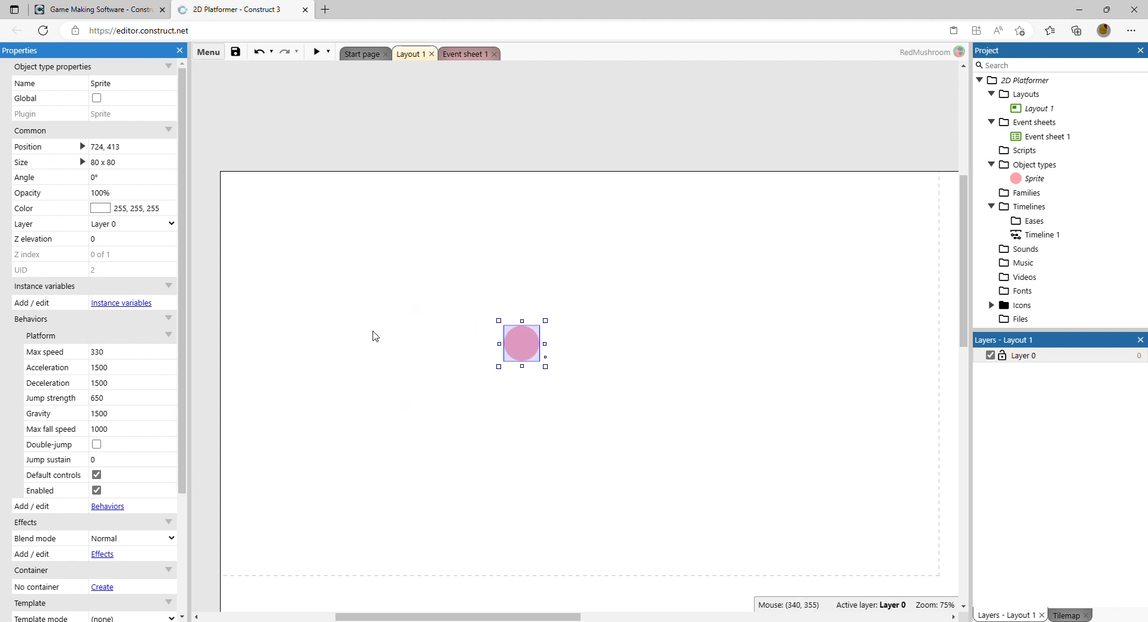
Step: Insert a new Tiled Background object into the layout
right_click(355, 351)
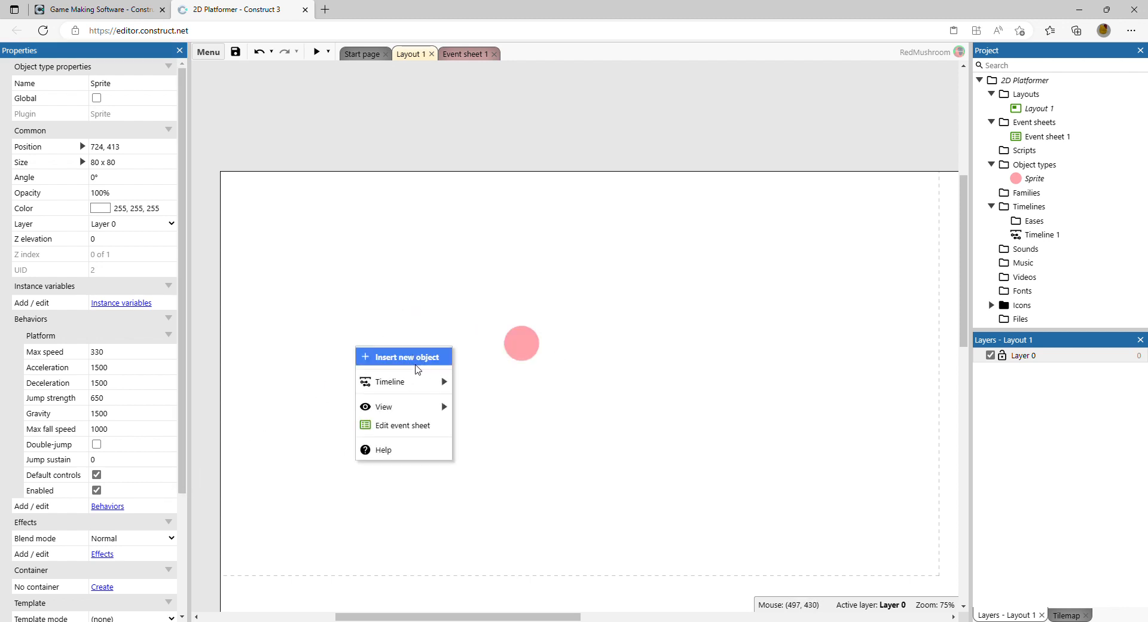
click(417, 366)
scroll(569, 301, down, 3)
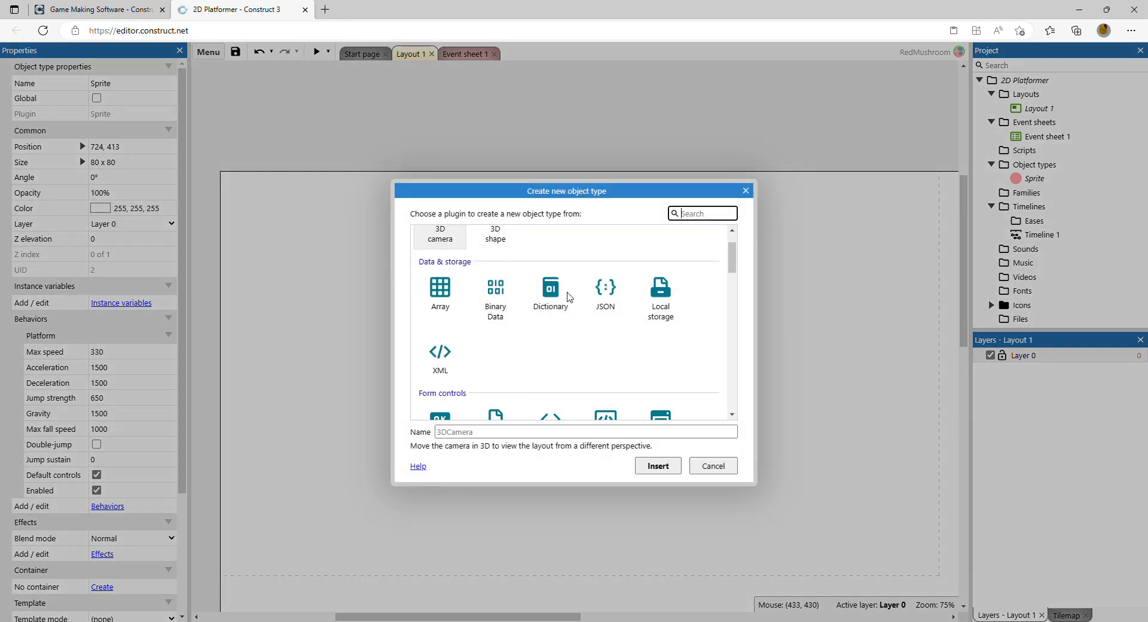
scroll(569, 300, down, 2)
scroll(589, 295, down, 3)
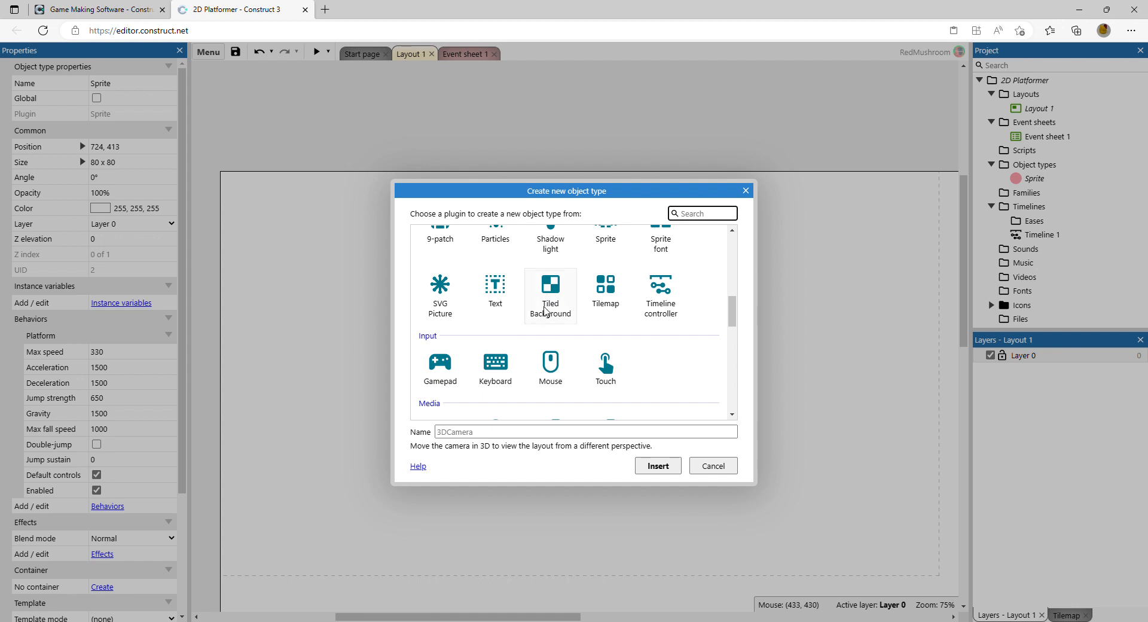
click(550, 295)
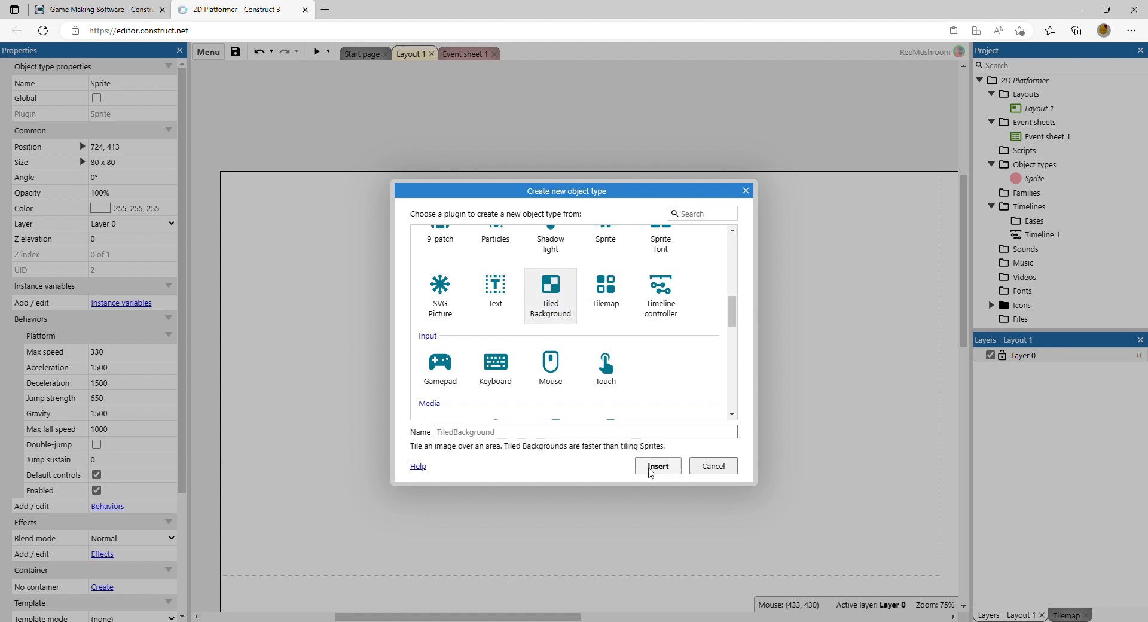
click(656, 466)
click(400, 354)
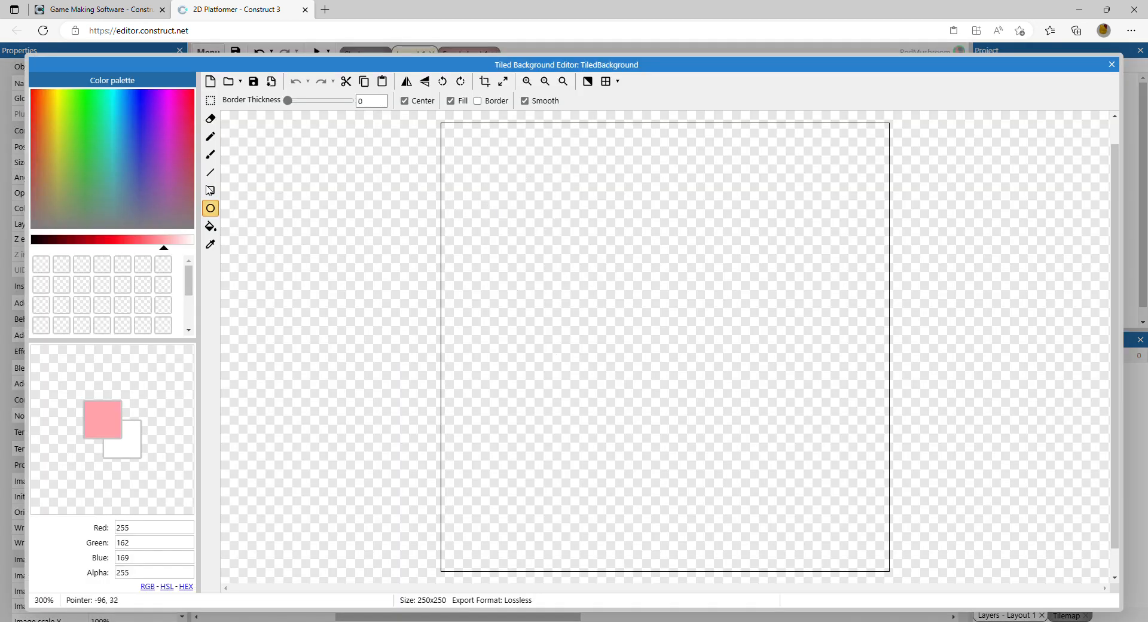
Step: Draw four pink diagonal lines across the tiled background image with the Line tool
click(210, 173)
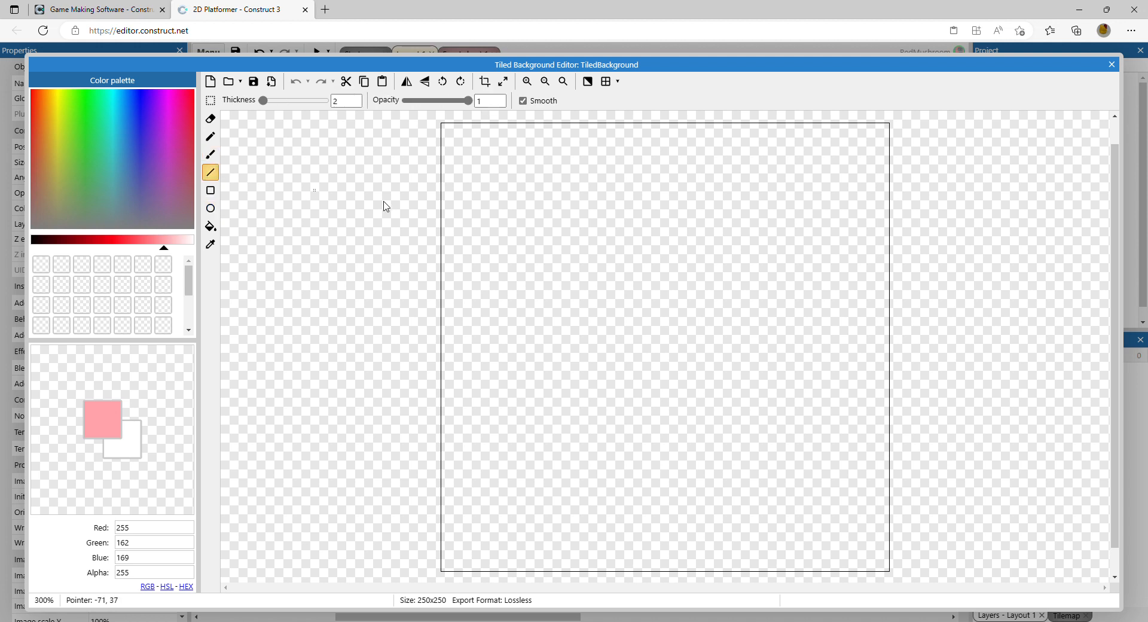
drag(419, 207, 920, 322)
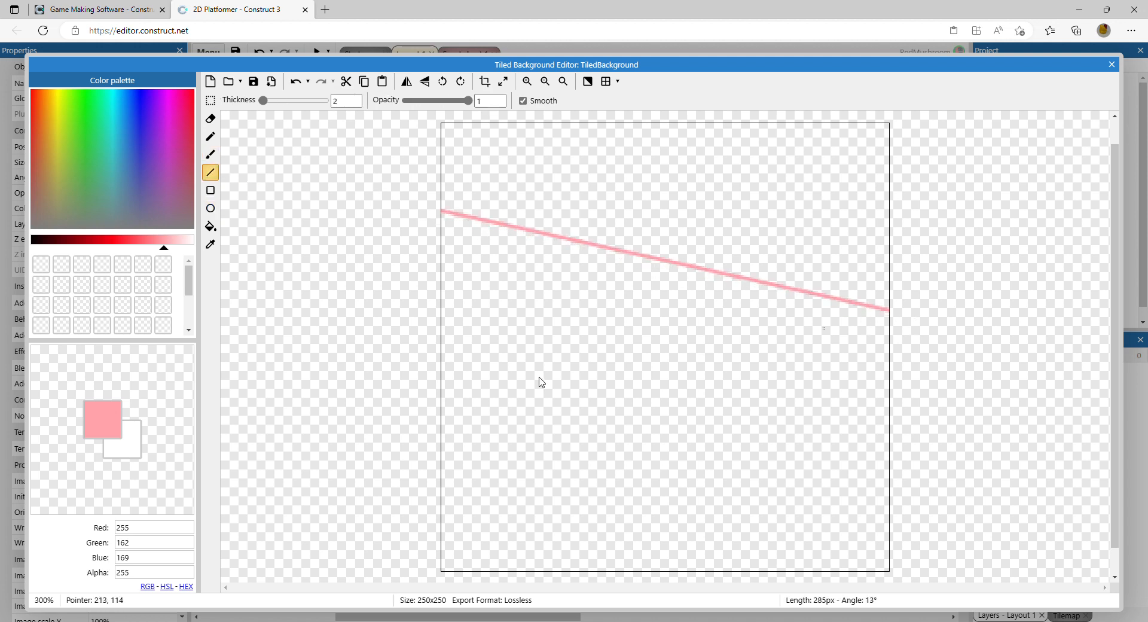
drag(405, 399, 517, 425)
drag(843, 504, 890, 520)
mouse_move(412, 495)
mouse_down()
mouse_move(779, 184)
mouse_move(890, 150)
mouse_up()
drag(439, 326, 727, 119)
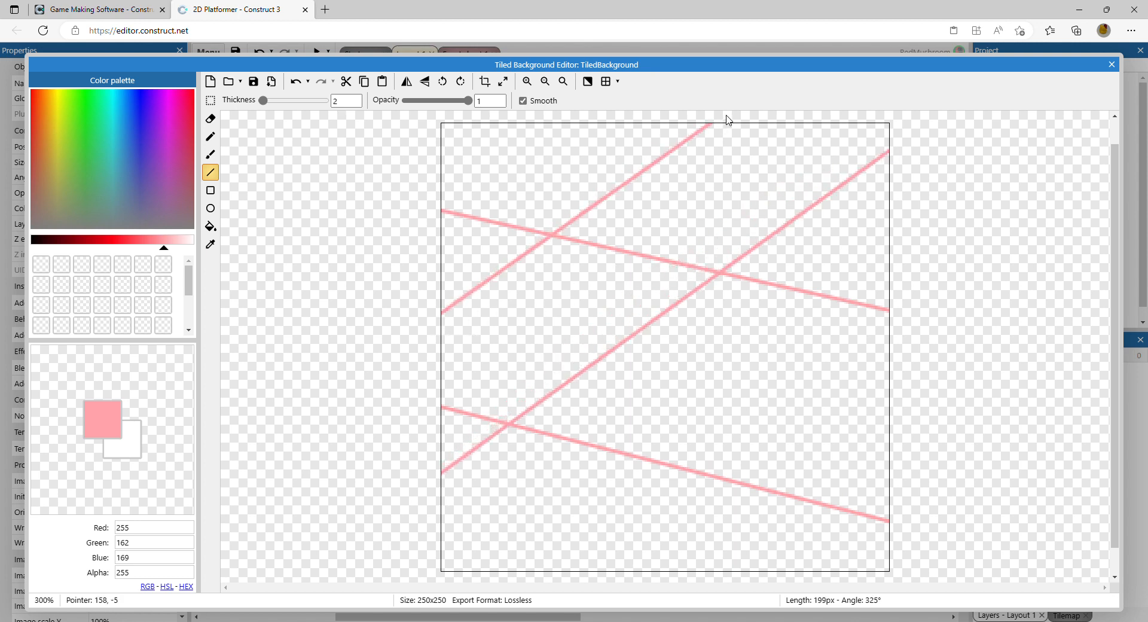
Step: Flood-fill every region between the lines with red (253, 30, 45)
click(210, 226)
click(122, 239)
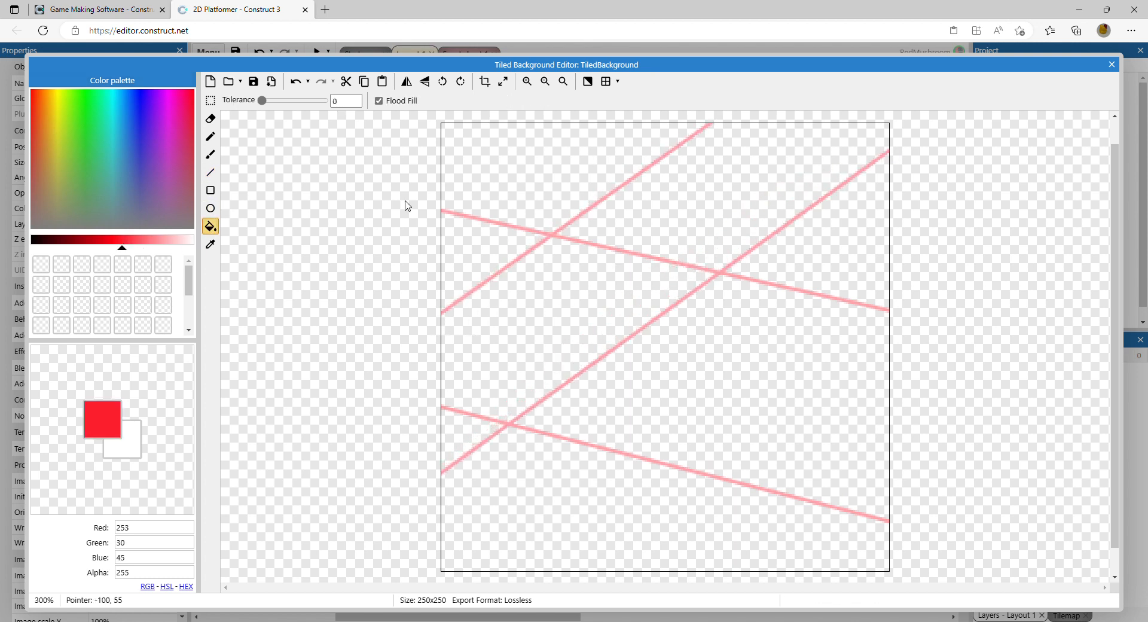
click(532, 180)
click(665, 226)
click(584, 323)
click(492, 259)
click(817, 413)
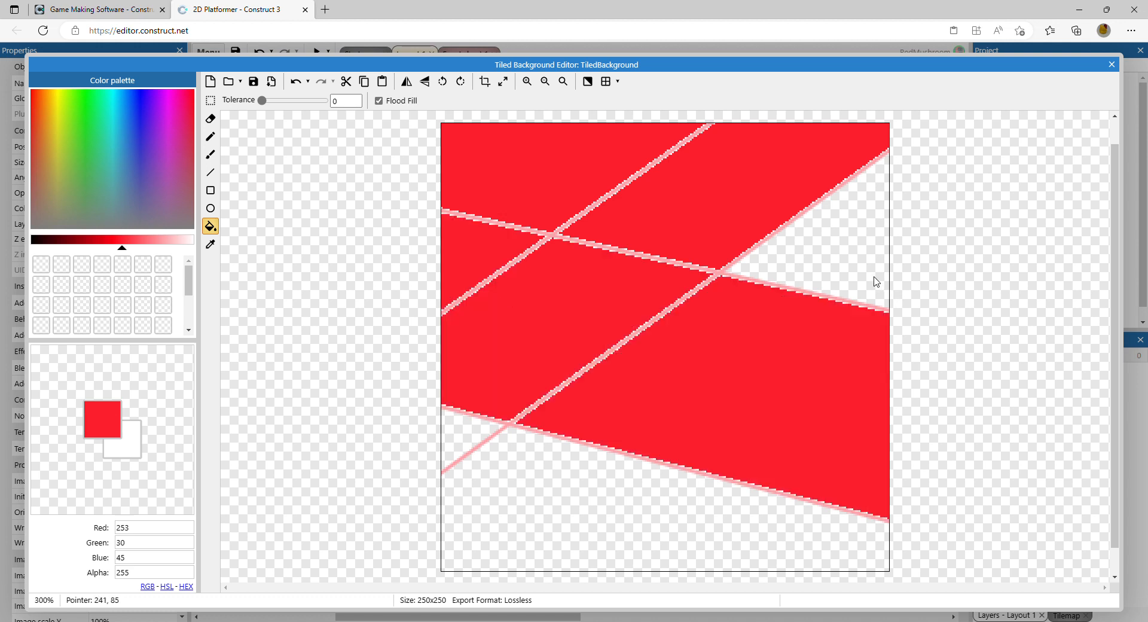
click(876, 281)
click(644, 526)
click(470, 437)
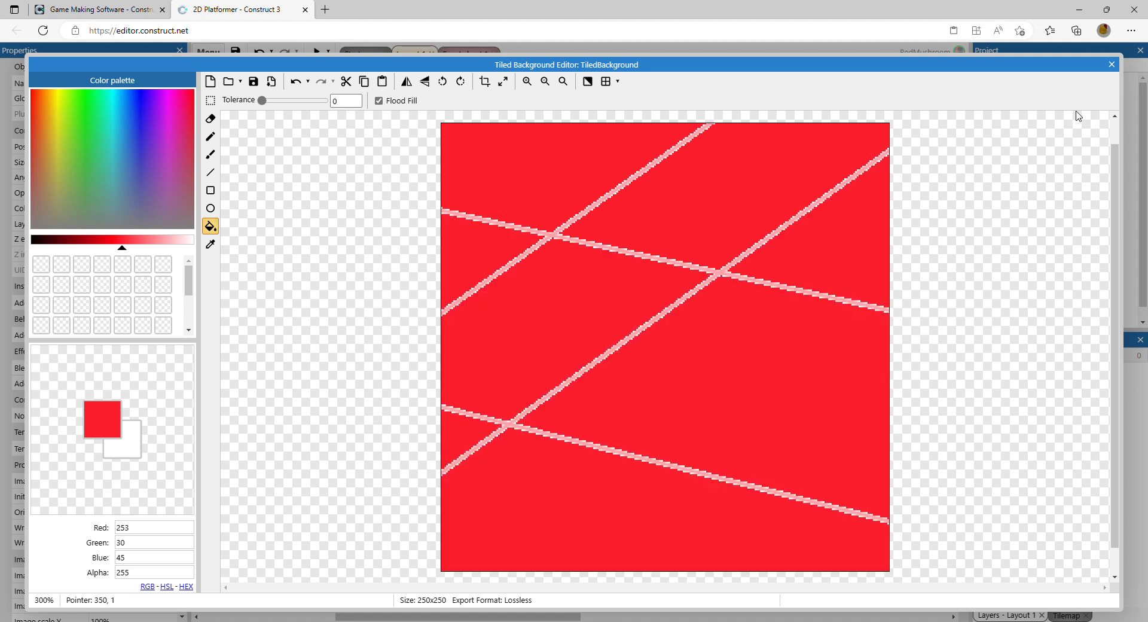
Step: Close the image editor and stretch the tiled background into a floor strip about 868 x 85 along the layout's bottom
click(1112, 64)
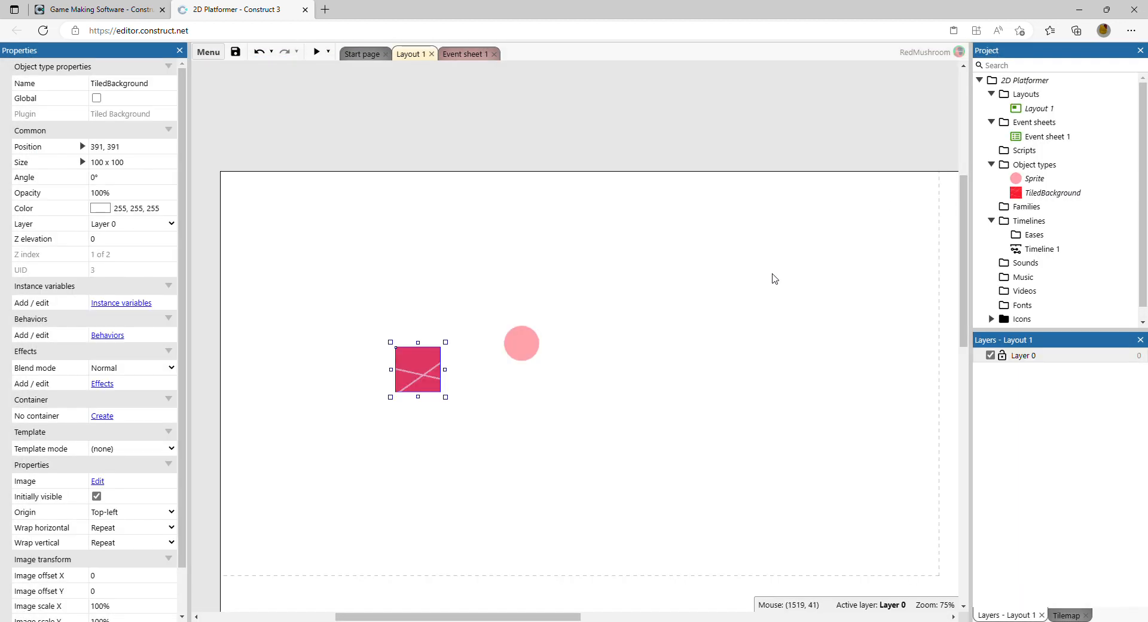
drag(431, 378, 423, 356)
drag(456, 321, 745, 173)
drag(656, 281, 534, 464)
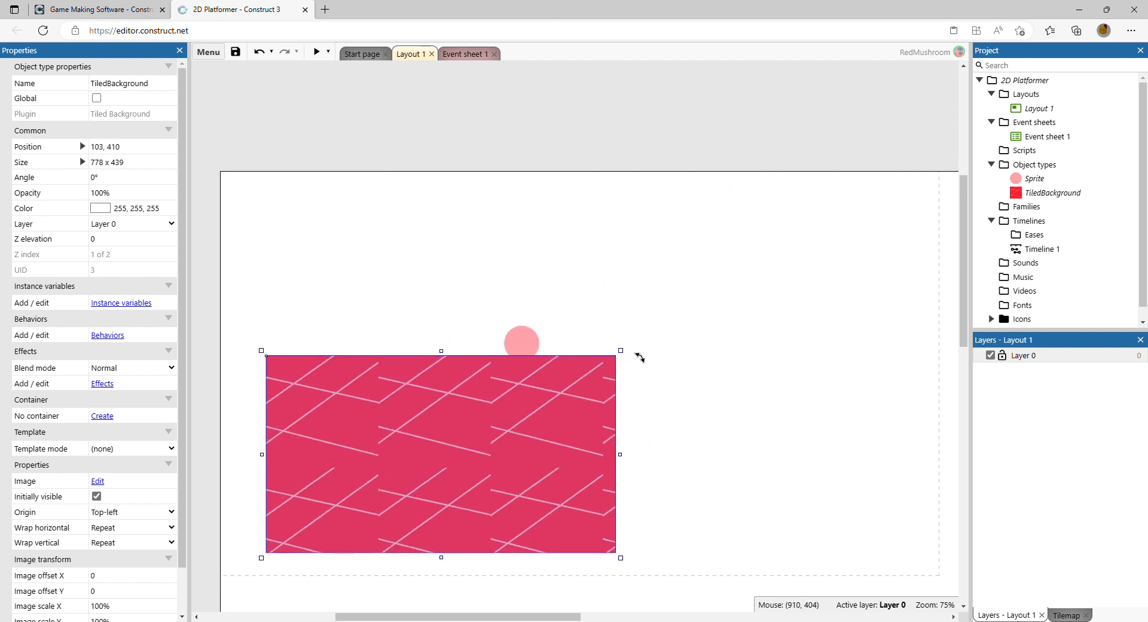
drag(639, 357, 667, 515)
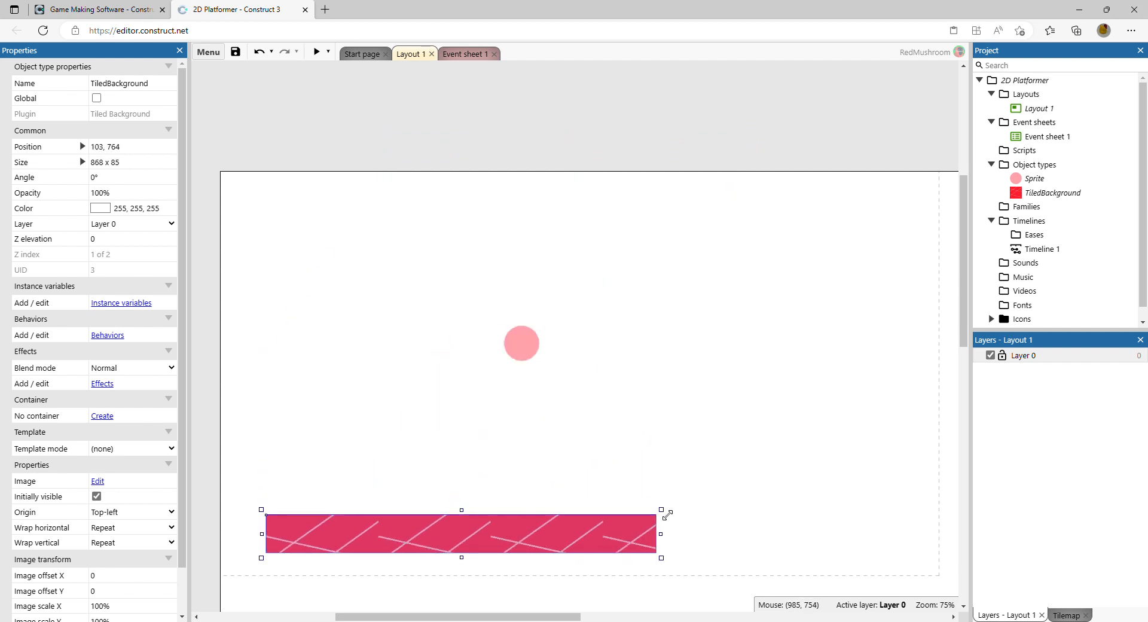
Step: Move the tiled floor up to the layout's left edge and shrink it to about 519 x 57
drag(615, 541, 569, 427)
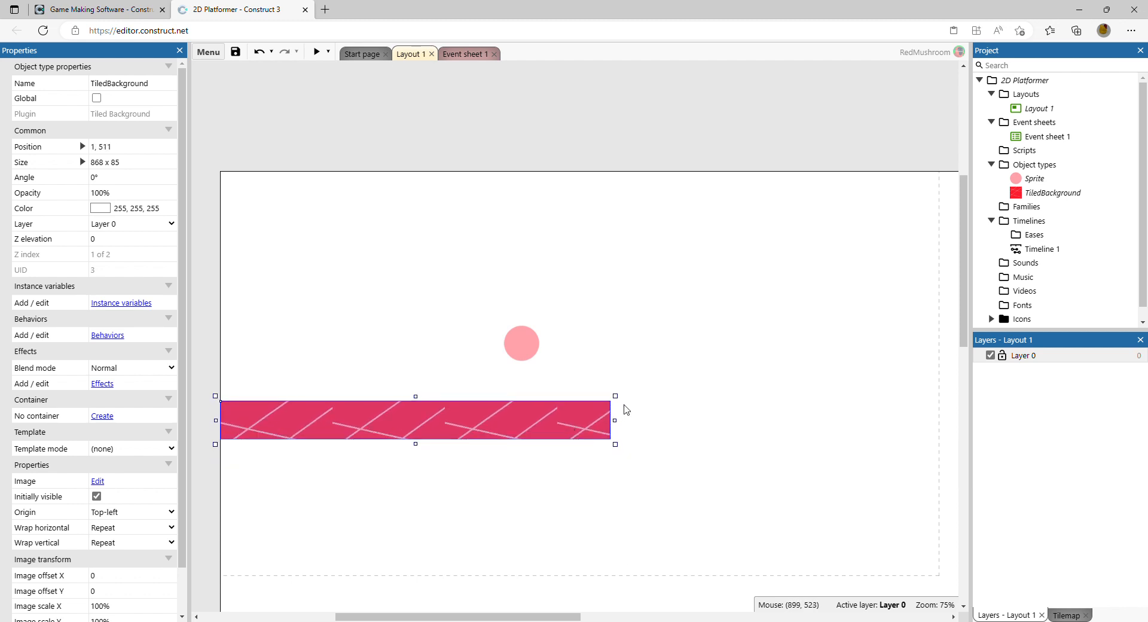
drag(625, 400, 466, 411)
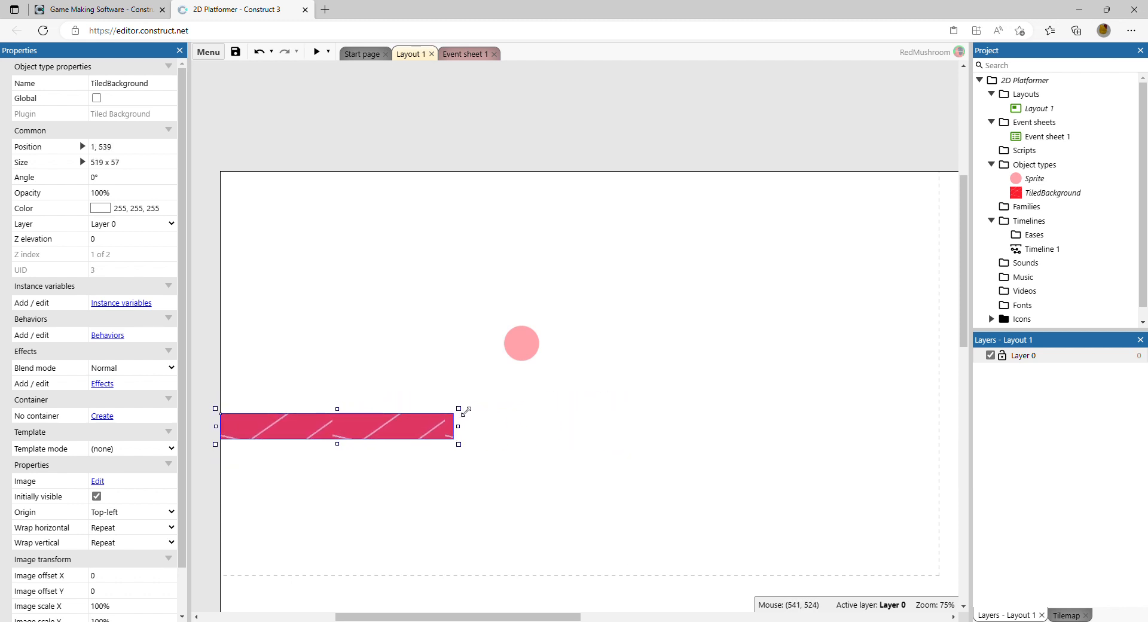
Step: Move the circle player sprite onto the left end of the floor
drag(539, 347, 264, 395)
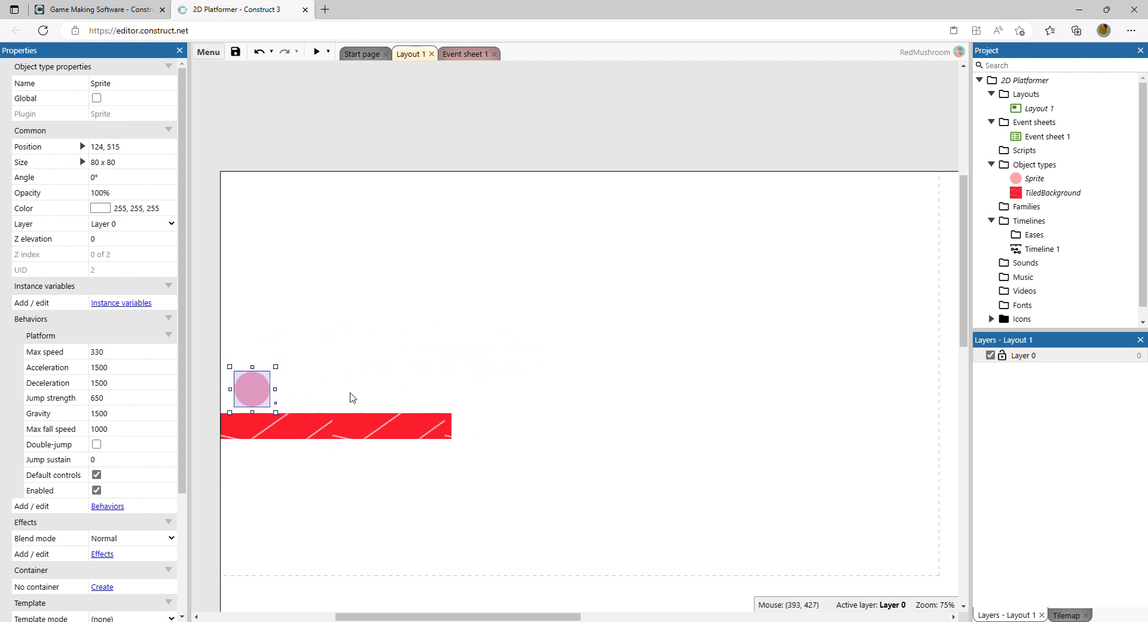
click(391, 374)
click(343, 426)
click(330, 327)
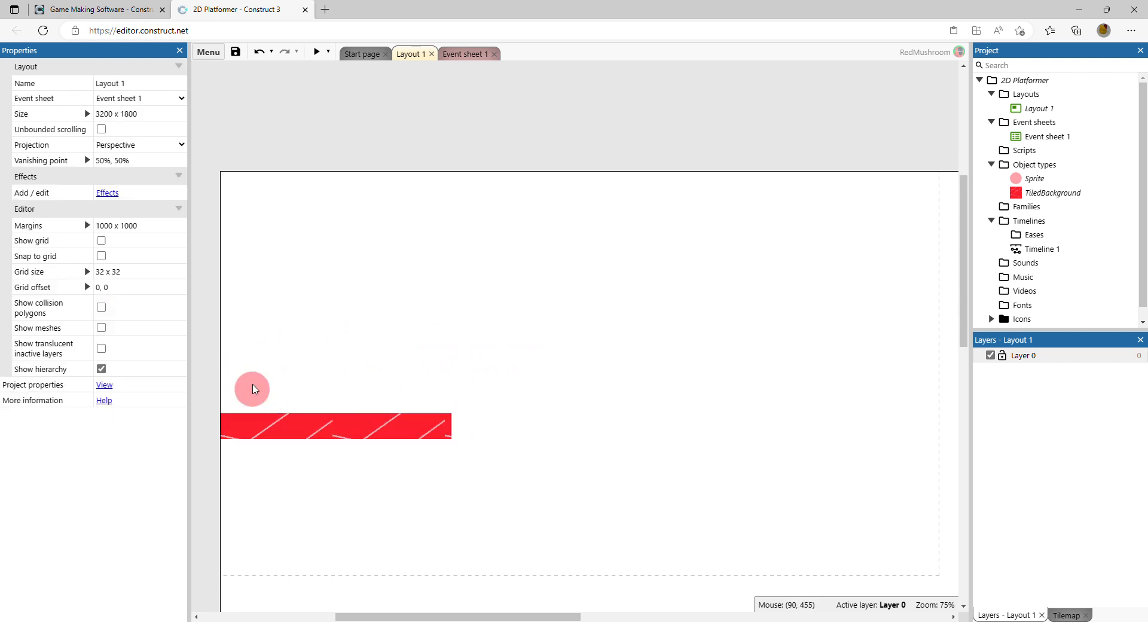
Step: Set the circle sprite's origin point to the centre of its image, then nudge the sprite to sit above the floor
click(256, 390)
right_click(255, 389)
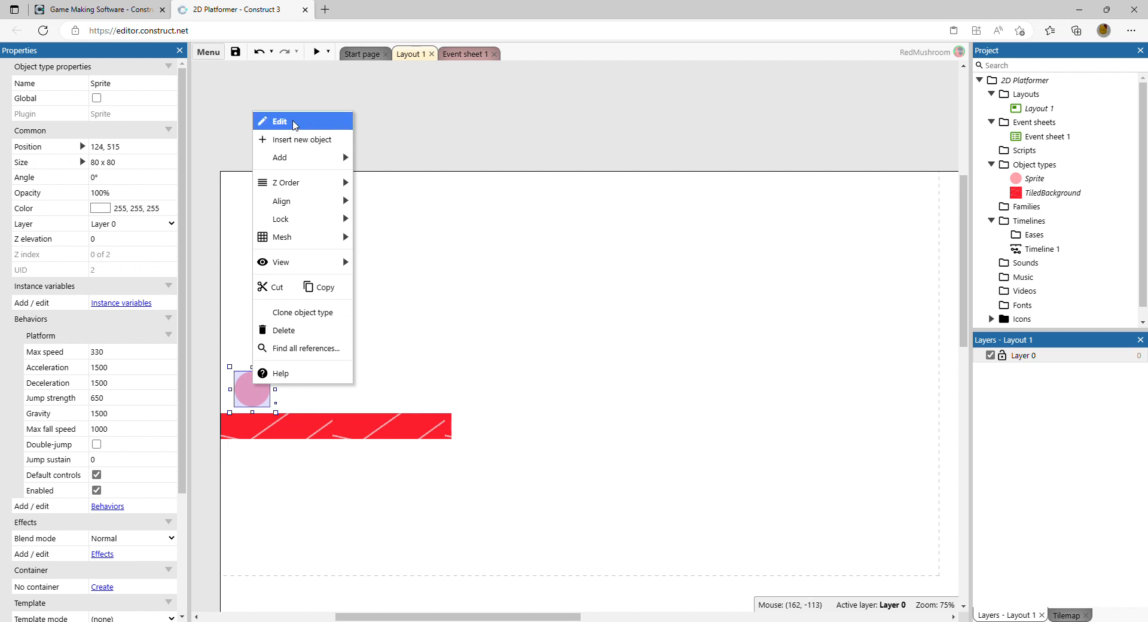
click(294, 123)
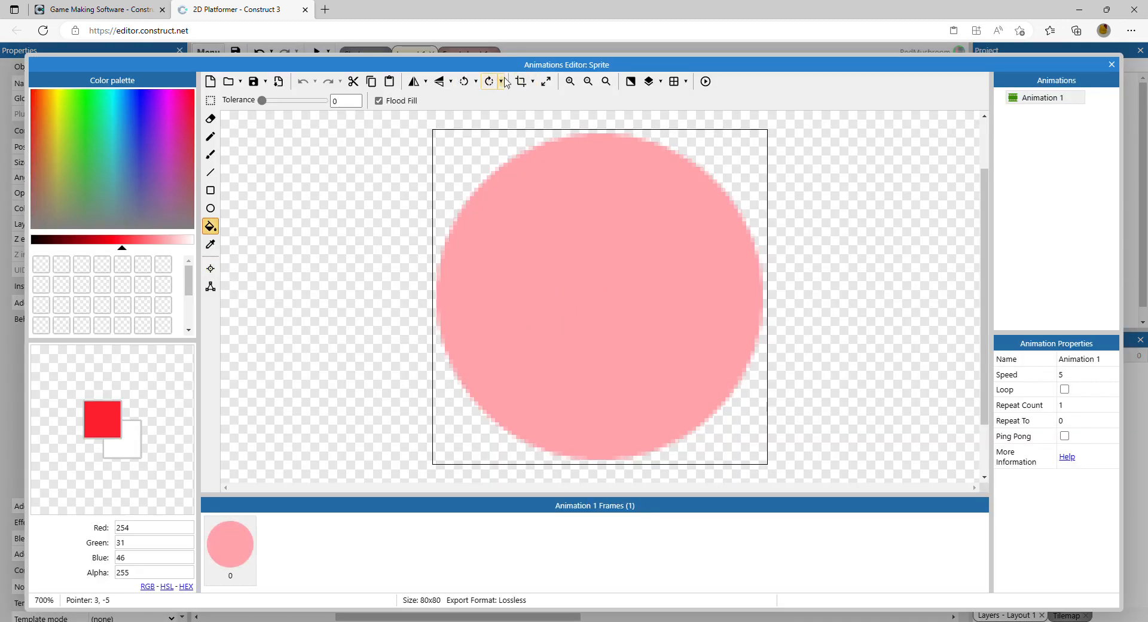
click(210, 268)
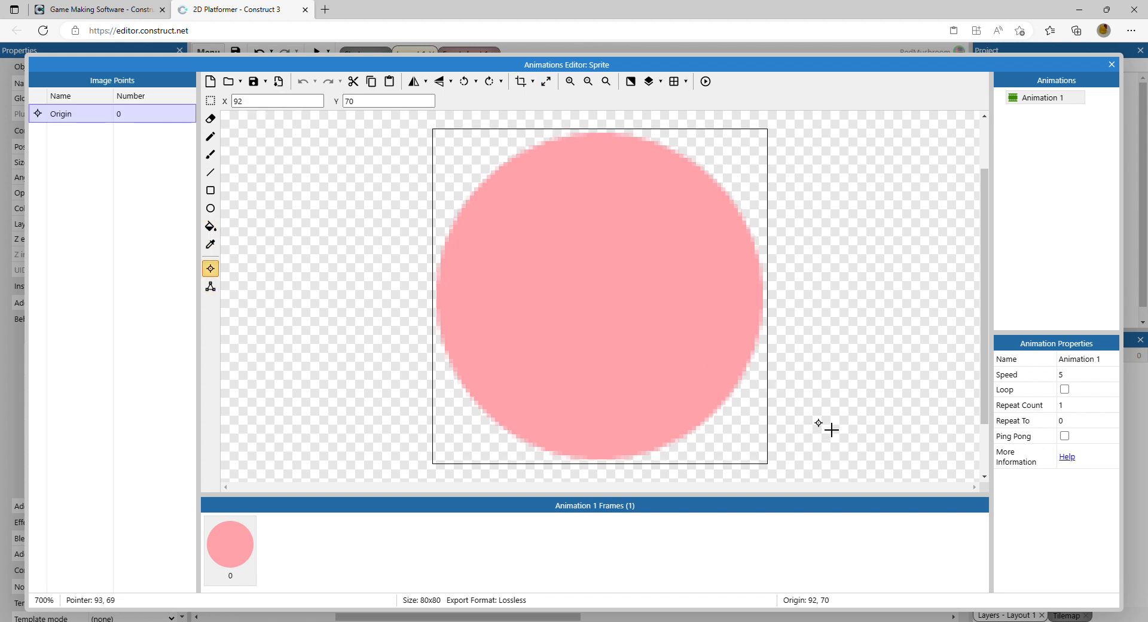
click(597, 293)
click(1112, 65)
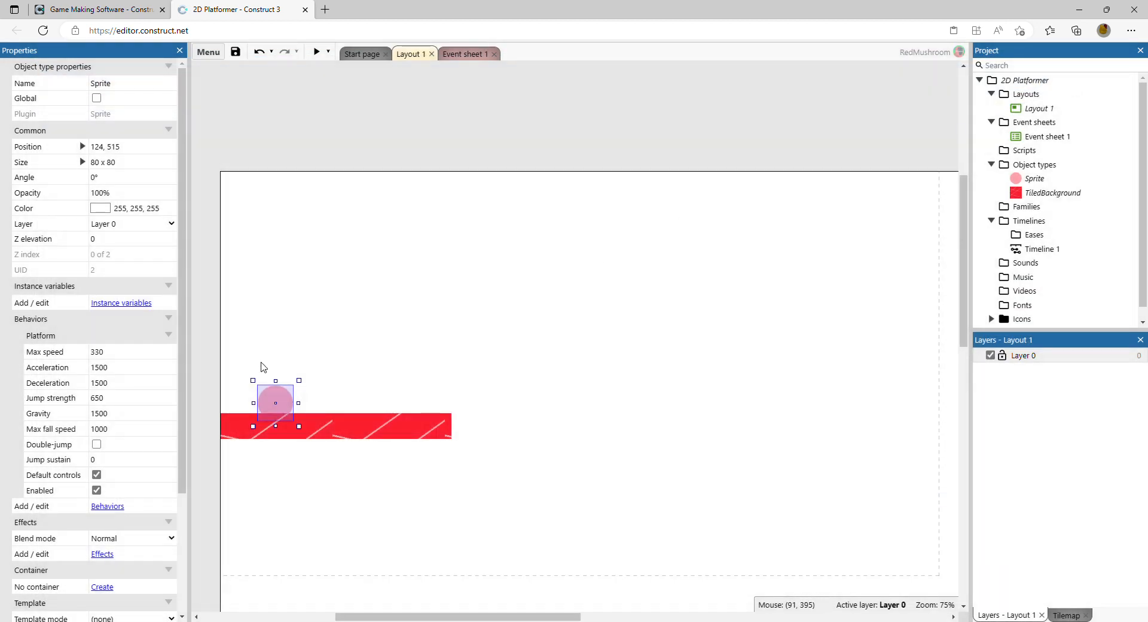
drag(250, 399, 251, 394)
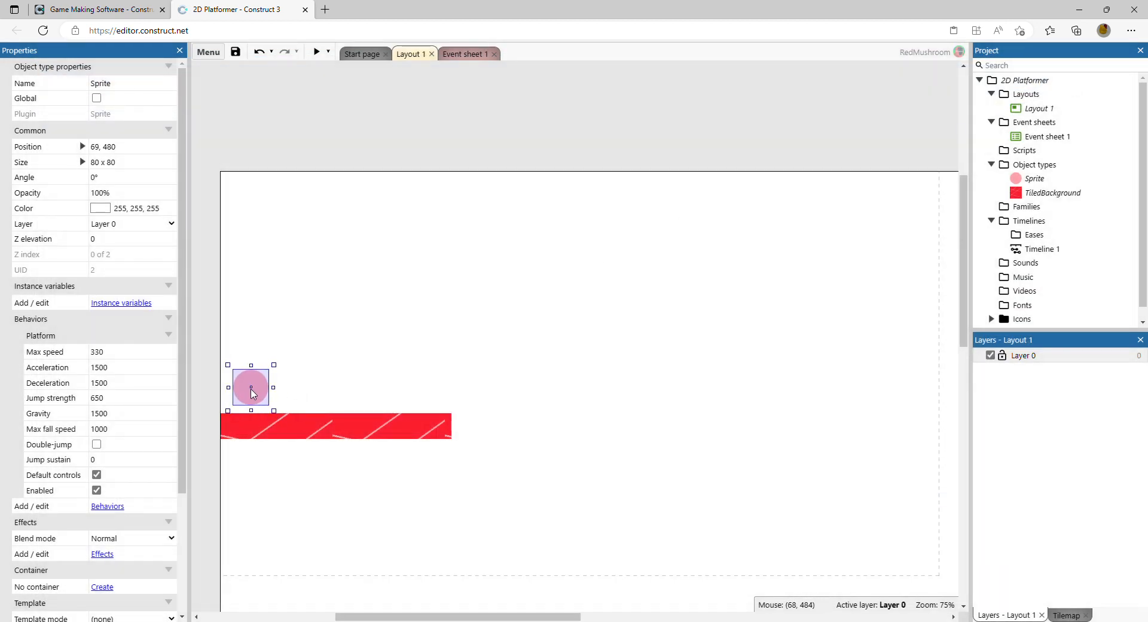
click(342, 397)
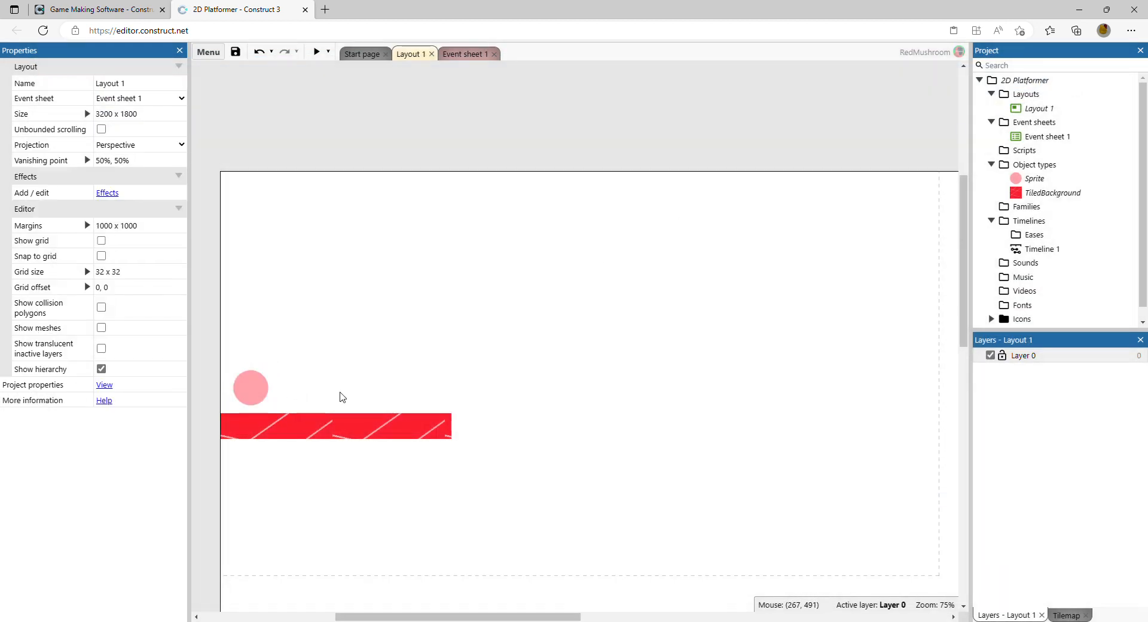
Step: Add the Solid behavior to the tiled background floor
click(357, 427)
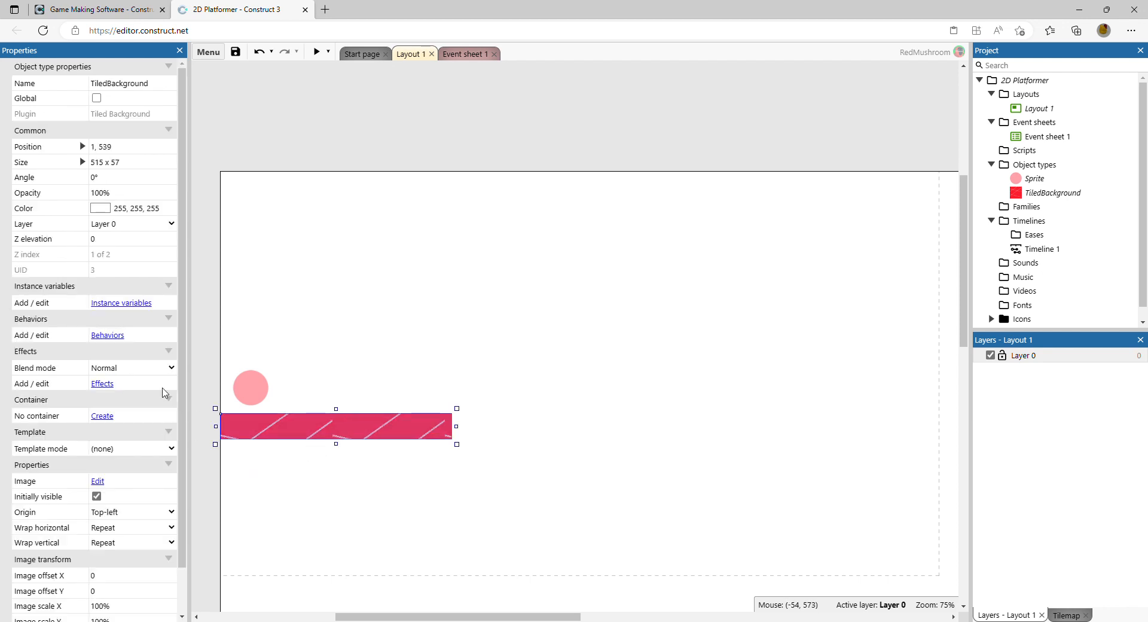
click(118, 339)
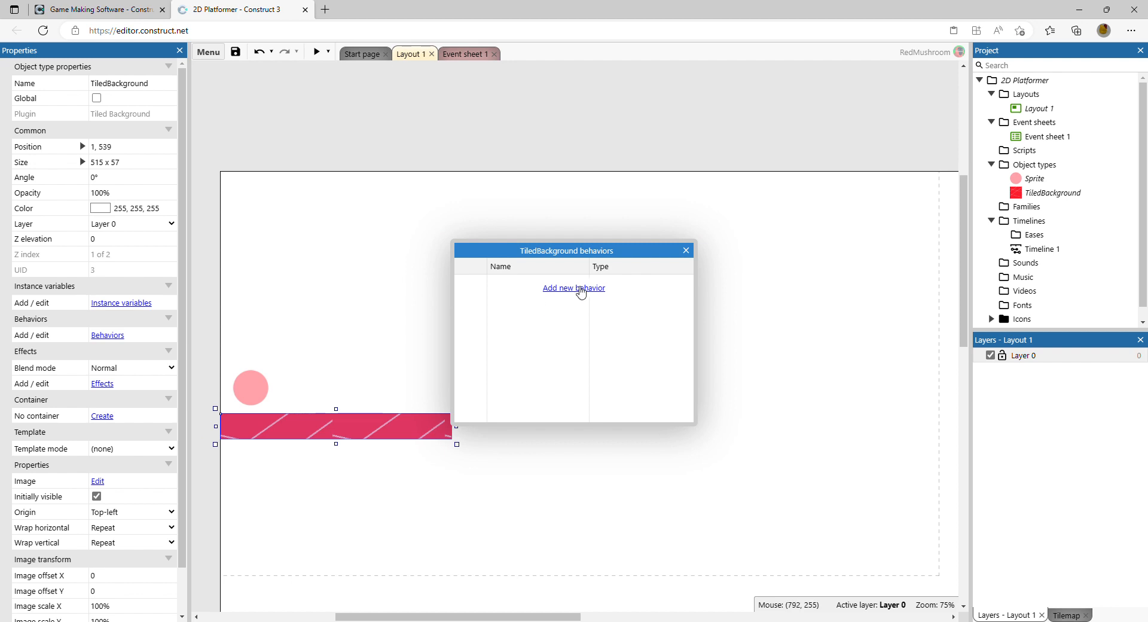
click(578, 290)
click(662, 269)
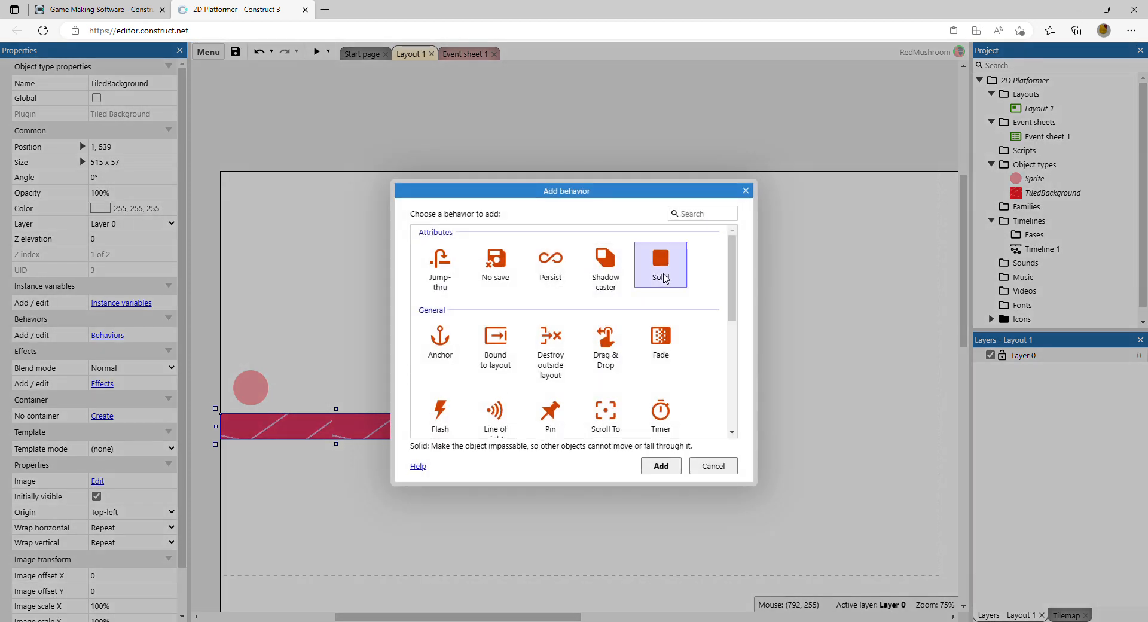
click(659, 465)
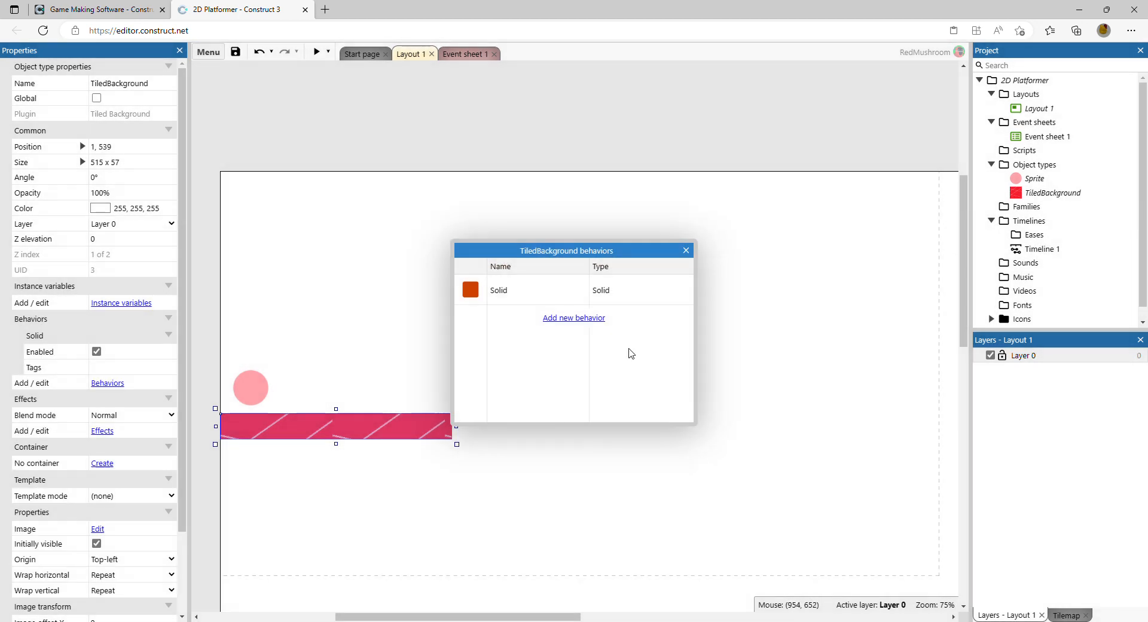
click(688, 254)
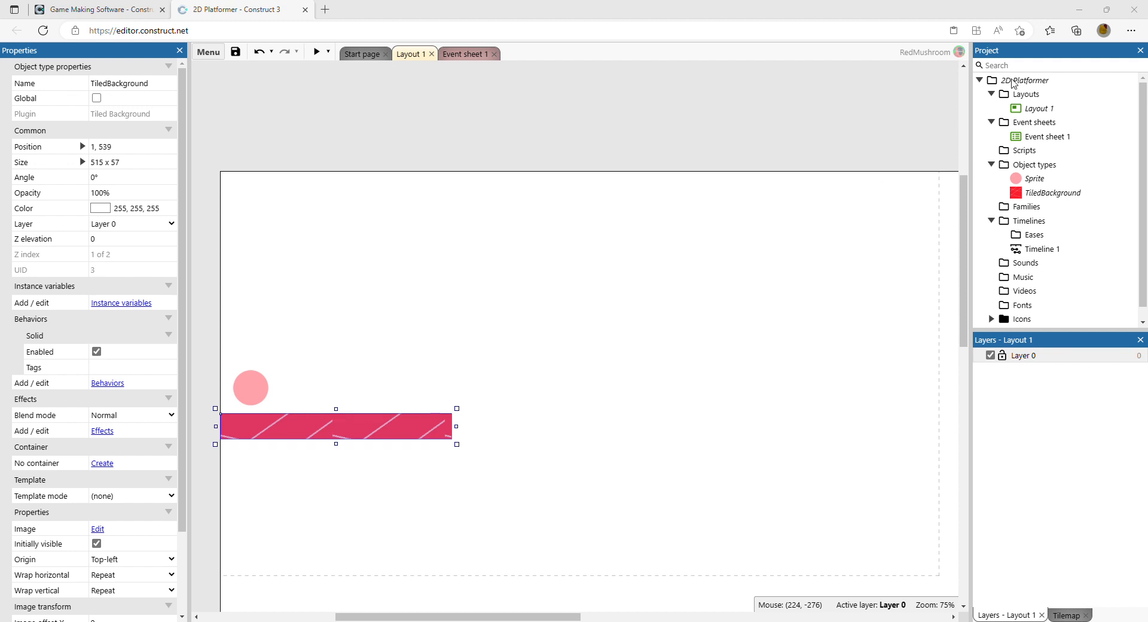
click(478, 342)
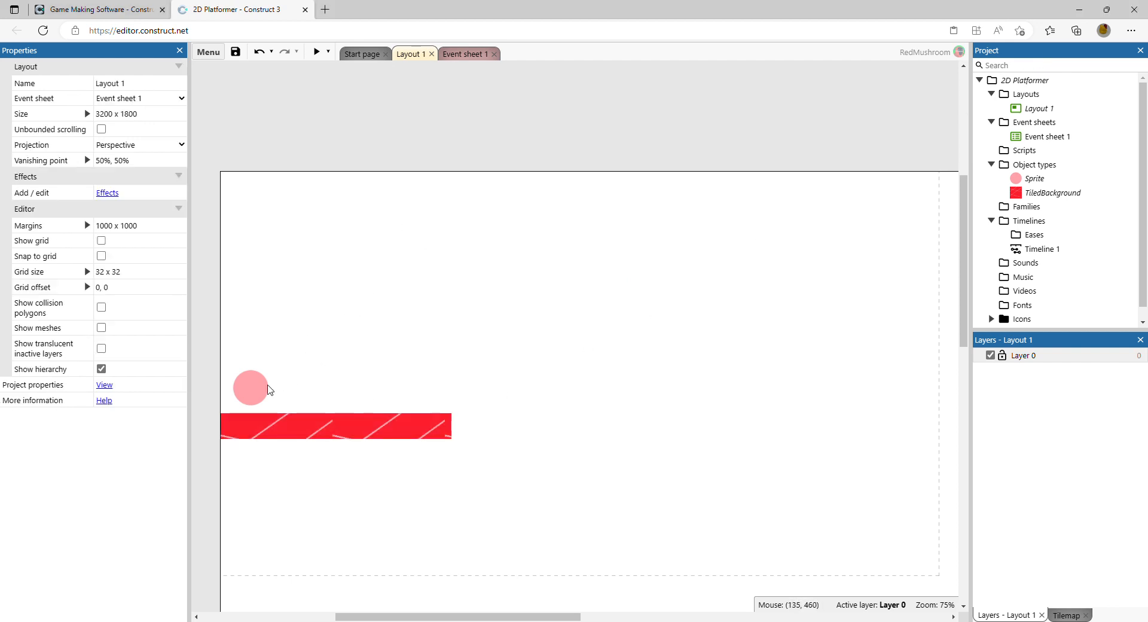
click(251, 428)
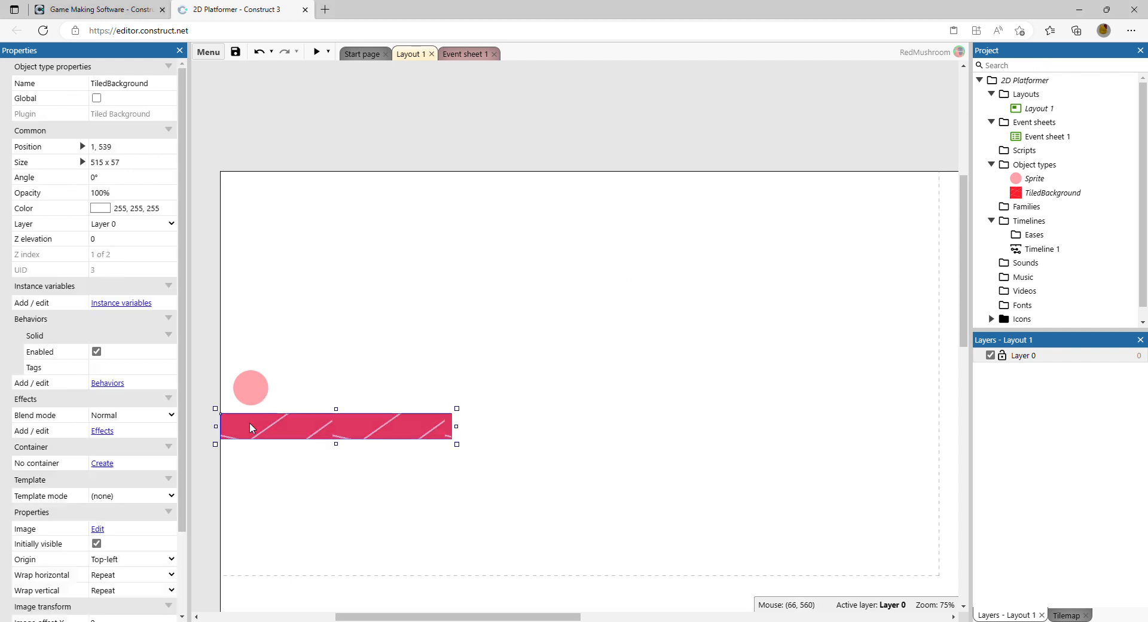
click(252, 387)
click(373, 360)
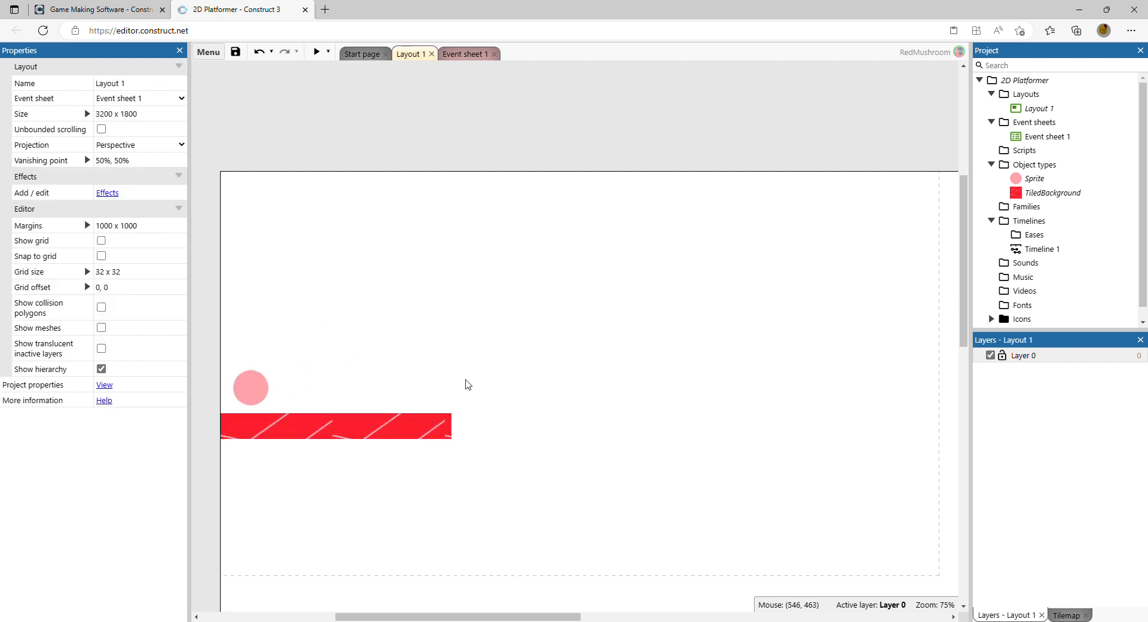
Step: Insert a new Sprite object into the layout
right_click(481, 372)
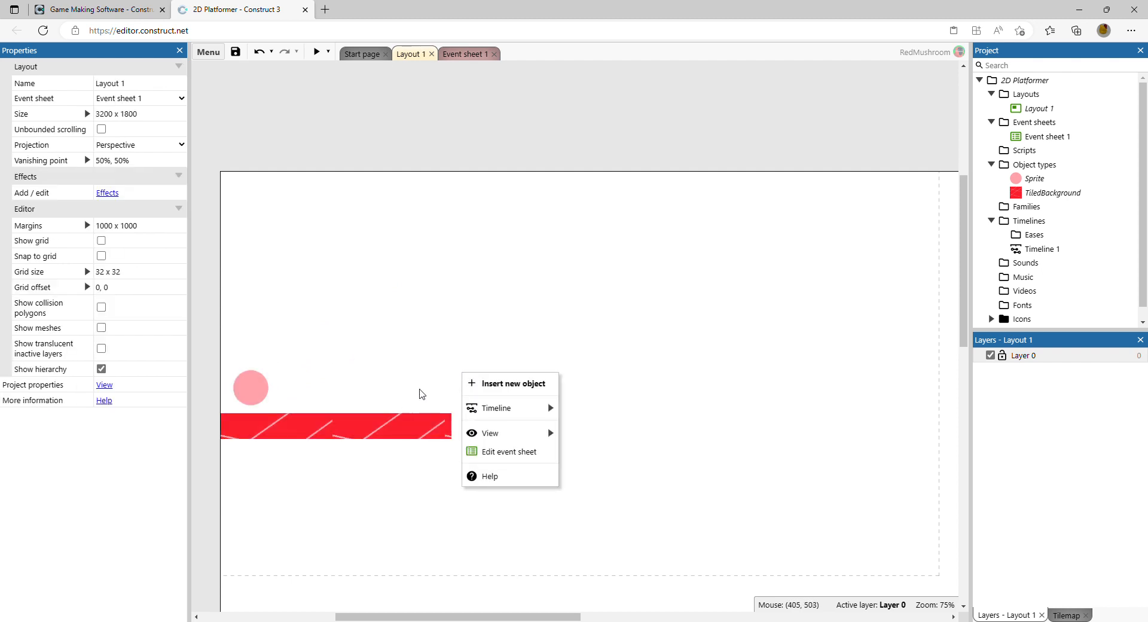
click(491, 382)
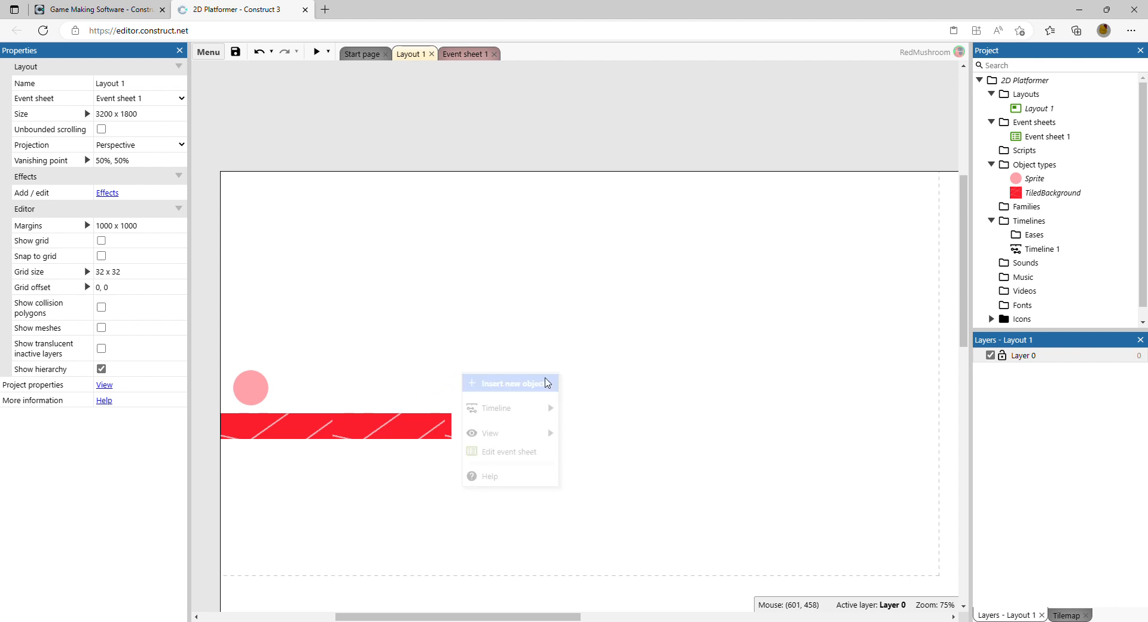
scroll(582, 306, down, 1)
scroll(582, 306, down, 6)
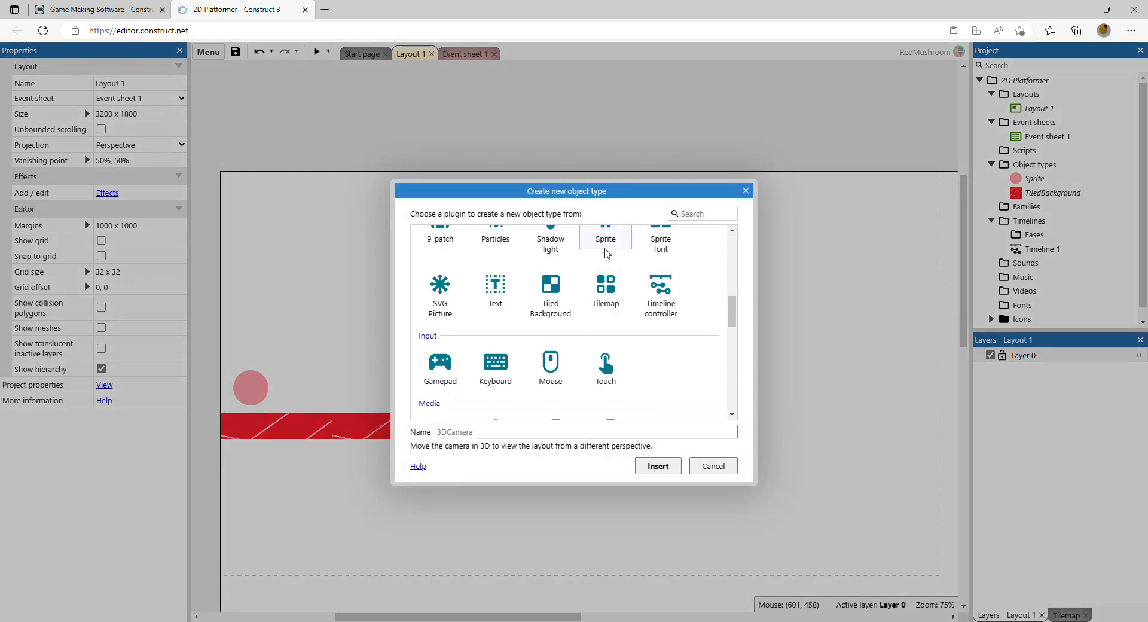
click(605, 236)
click(658, 466)
click(432, 383)
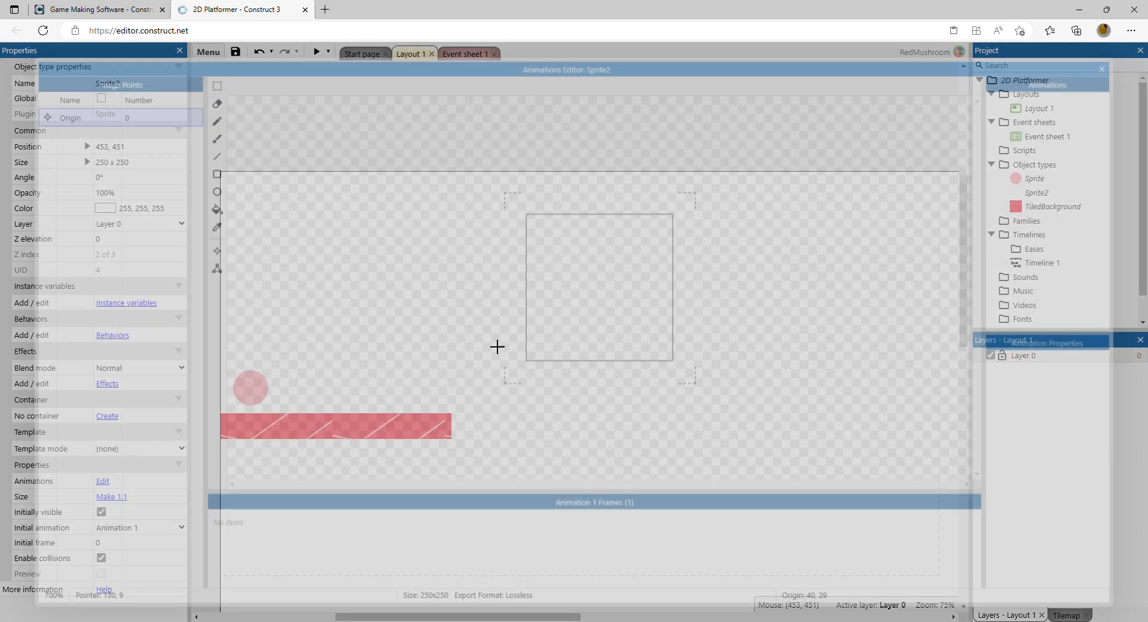
Step: Draw a filled green (56, 227, 79) rectangle about 268 x 77 across the bottom of the new sprite's image
click(211, 136)
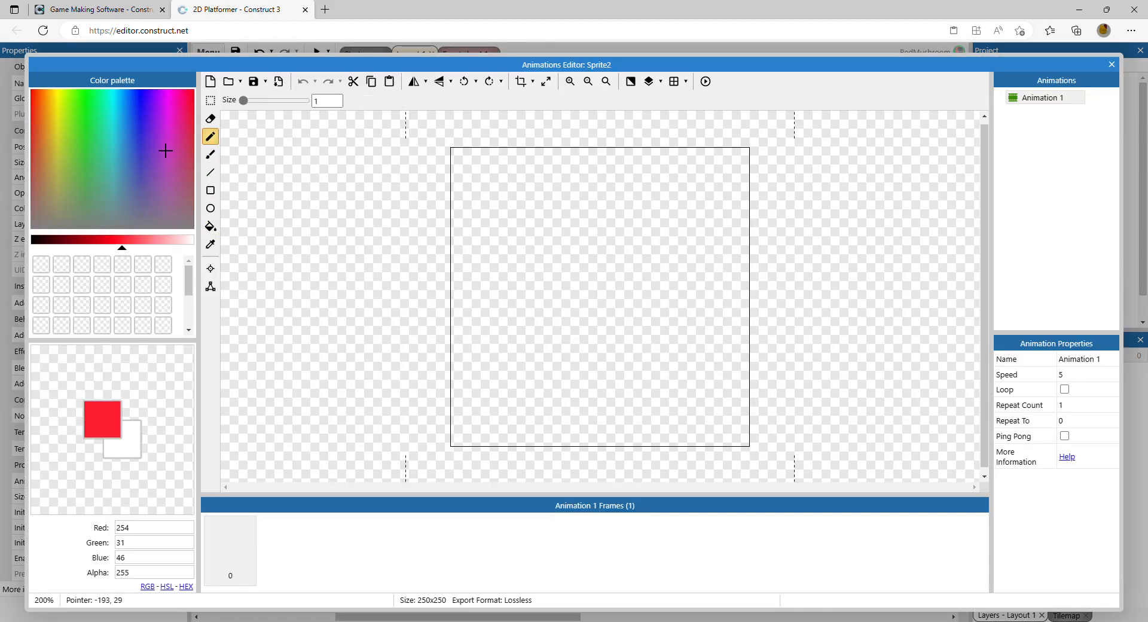
drag(90, 135, 89, 122)
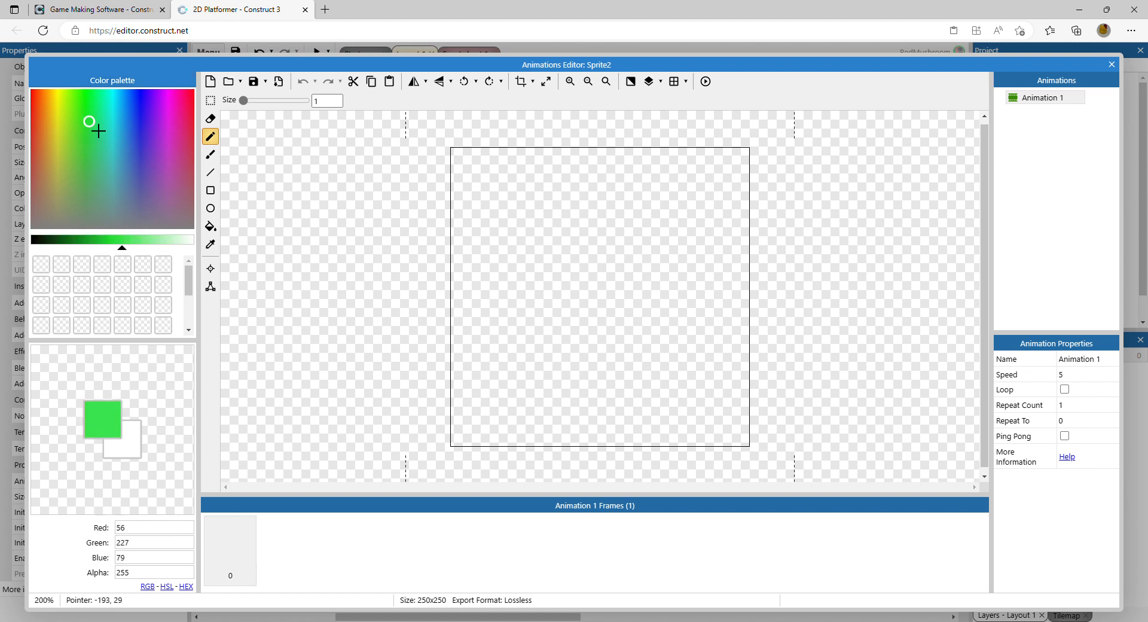
click(211, 190)
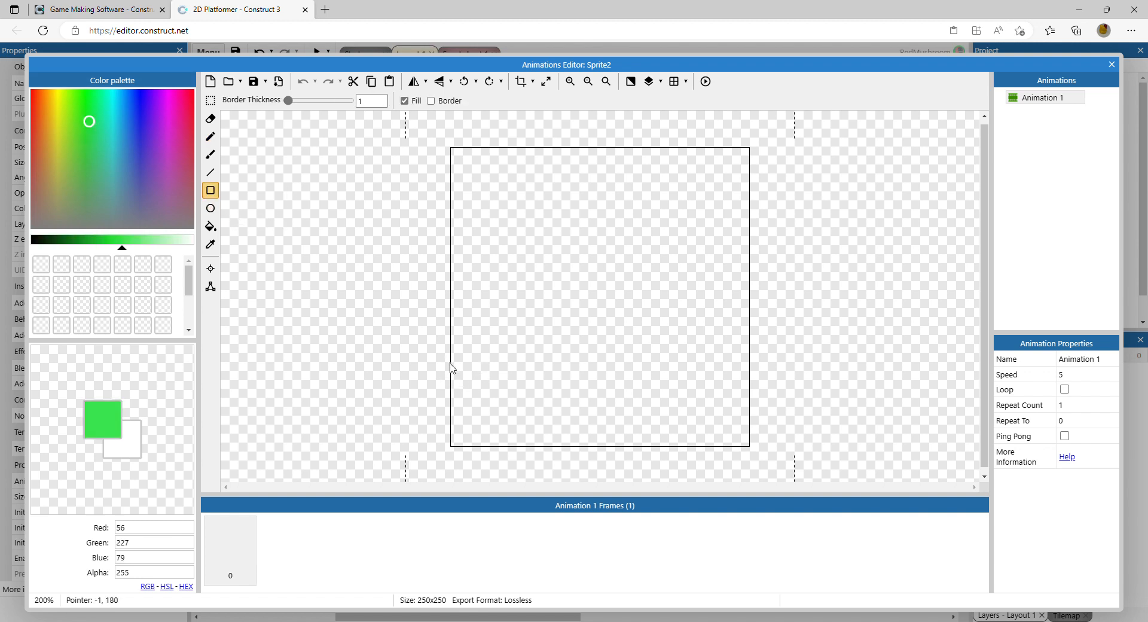
drag(452, 368, 771, 459)
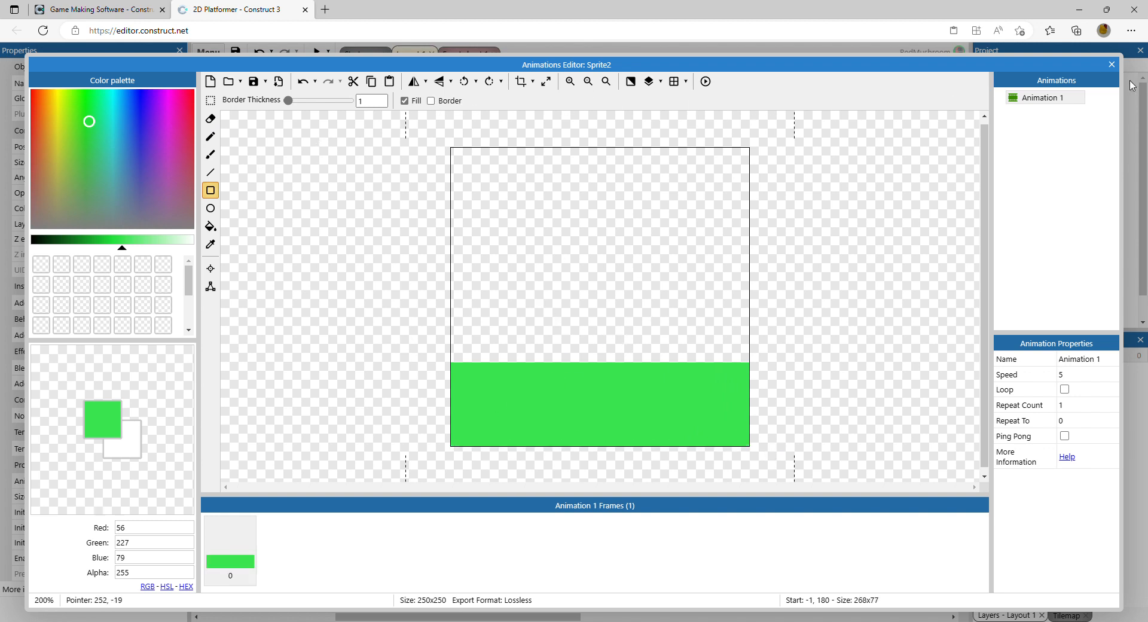
click(1112, 64)
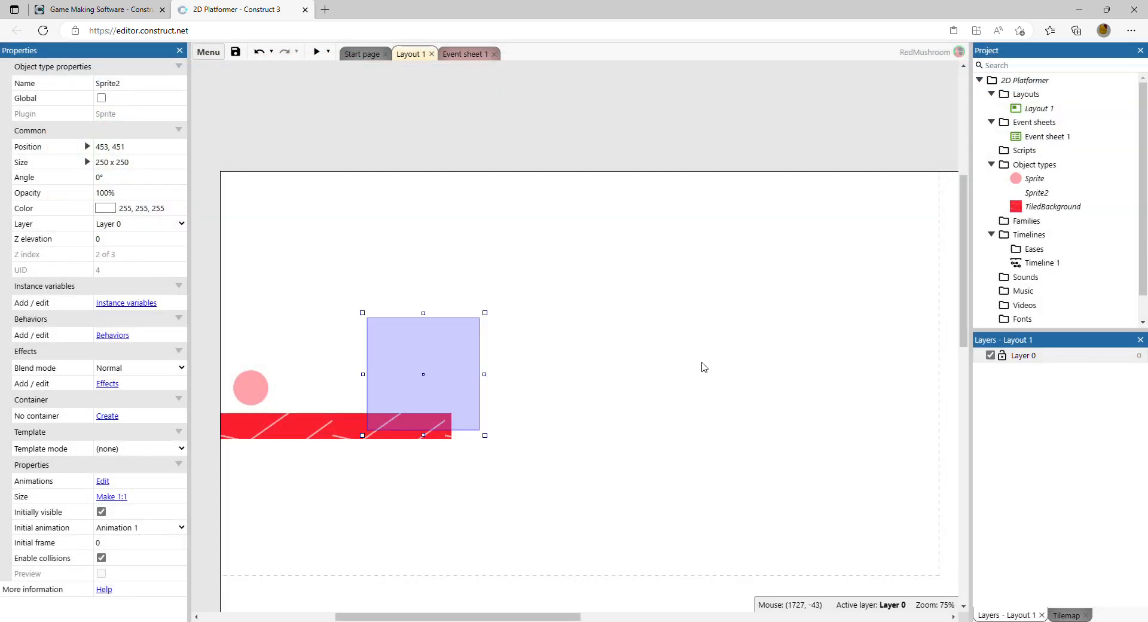
Step: Place the green sprite just past the right end of the floor
drag(394, 400, 404, 370)
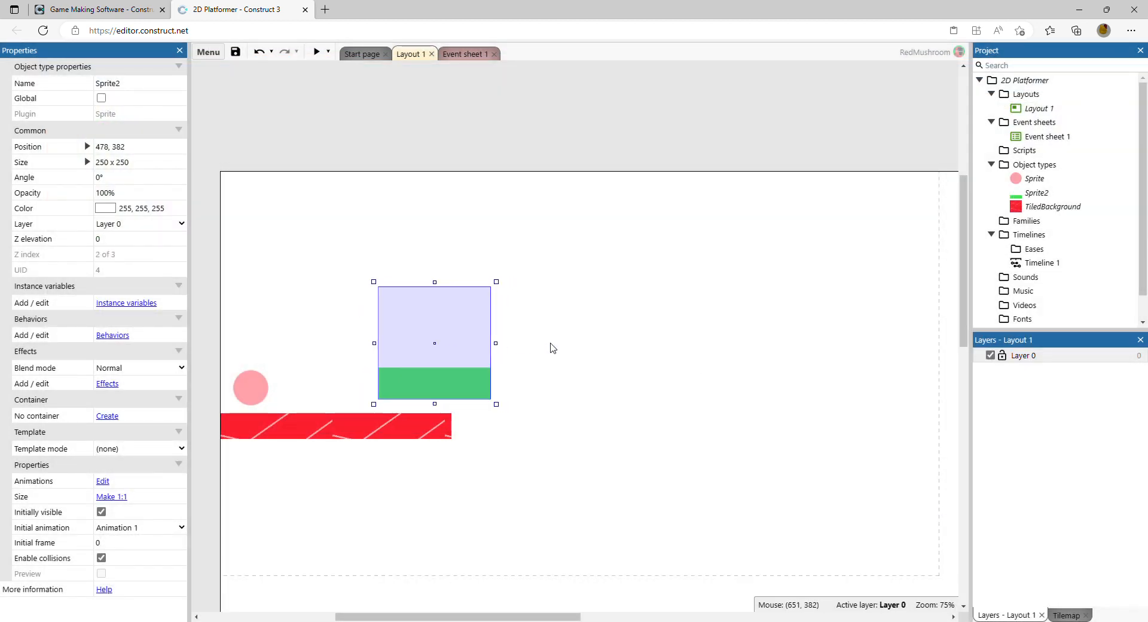
click(547, 348)
drag(474, 387, 441, 389)
Step: Move the green sprite's top collision polygon points down to the top of the green strip, about y 180
right_click(442, 390)
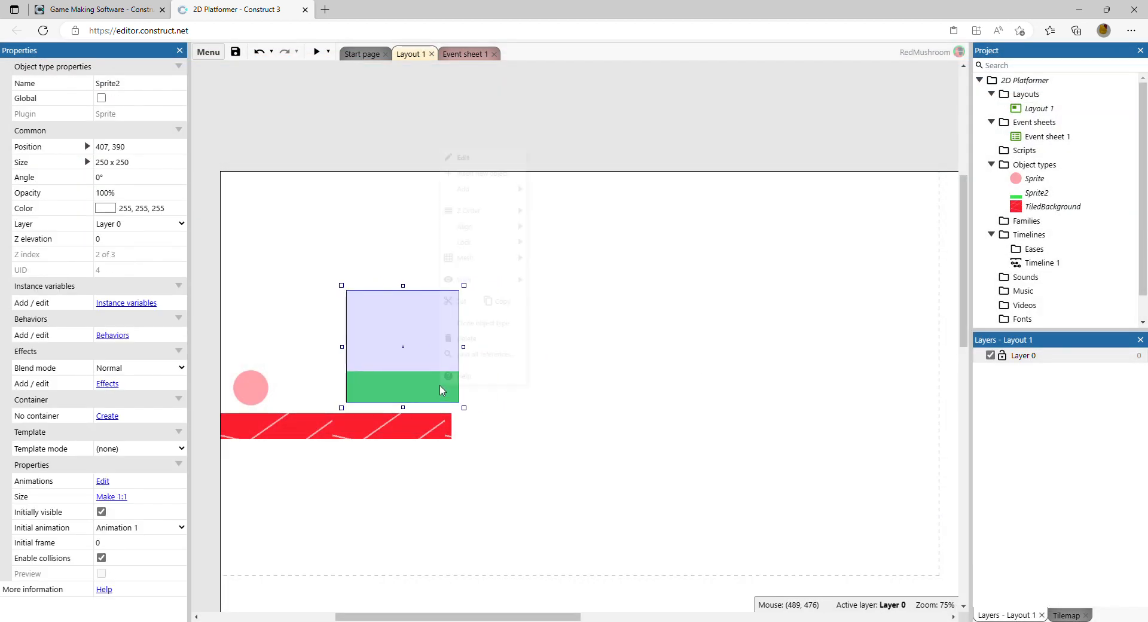
click(467, 123)
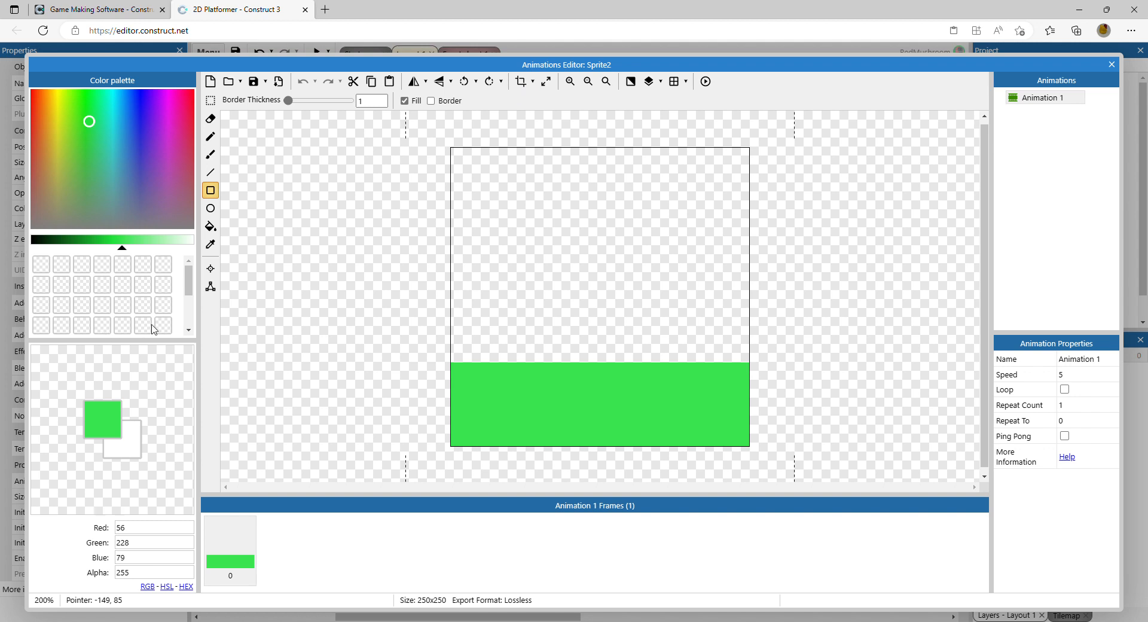
click(211, 286)
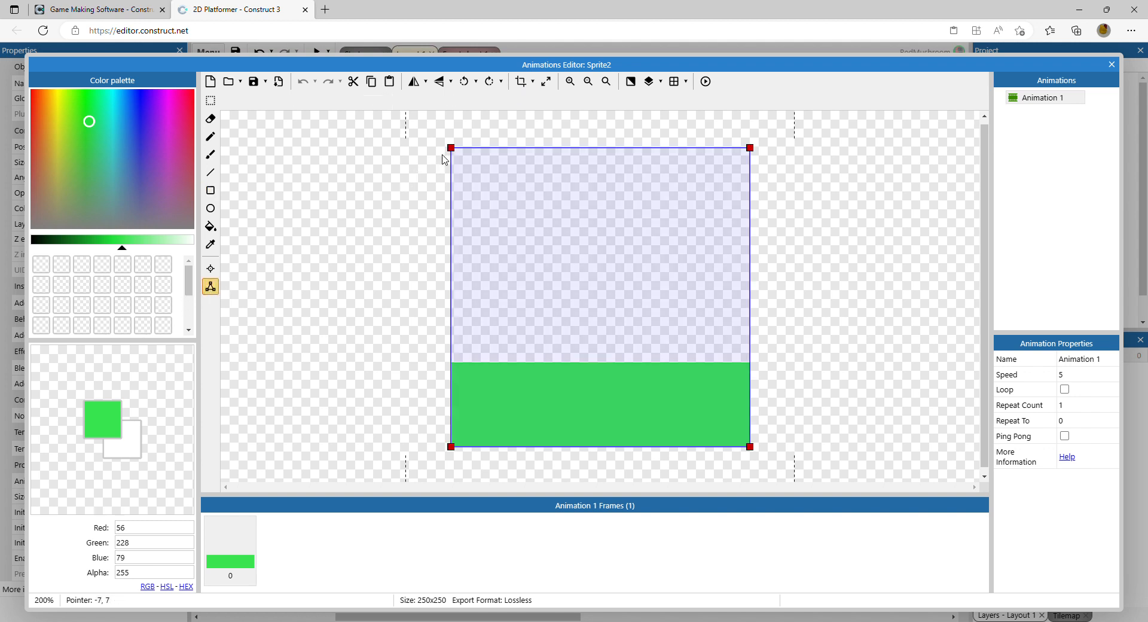
drag(451, 148, 347, 367)
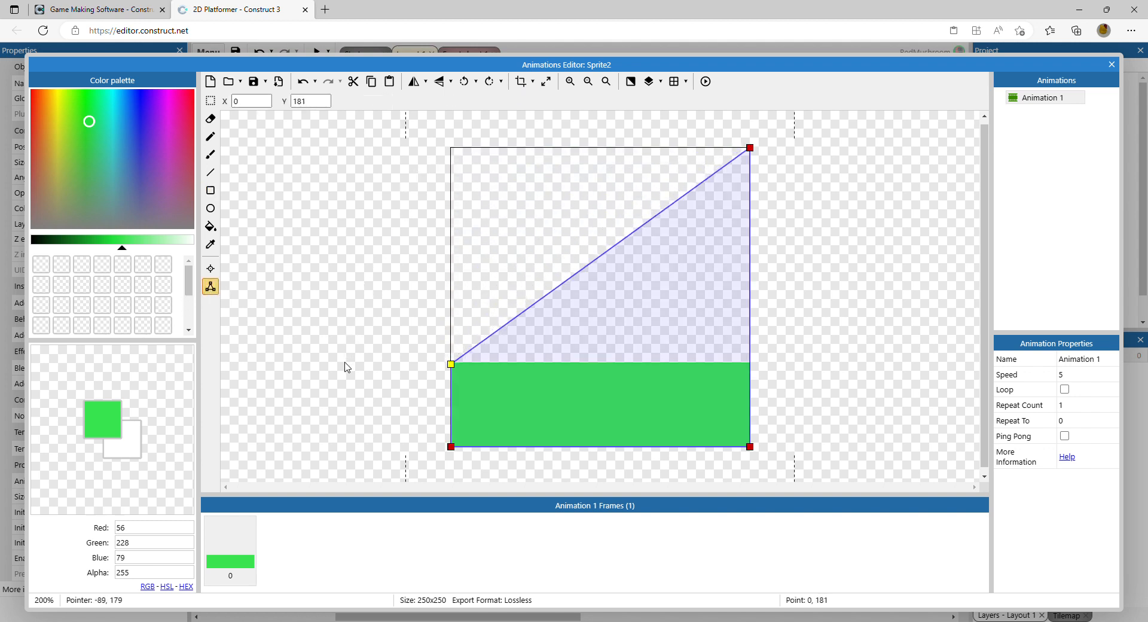
drag(751, 149, 918, 367)
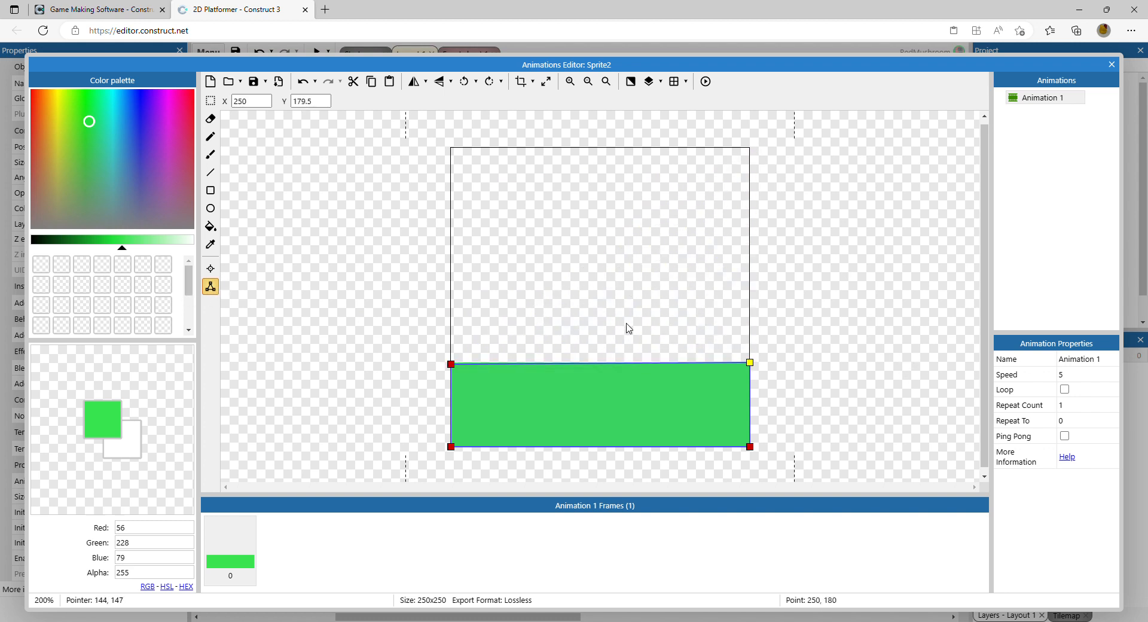
click(776, 339)
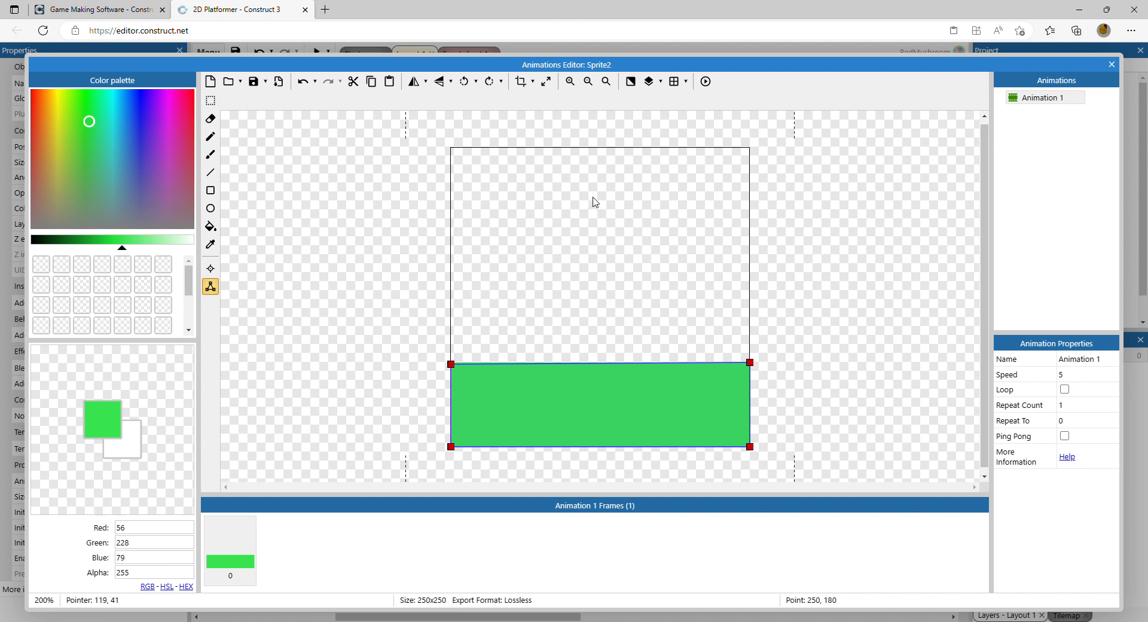
click(1112, 64)
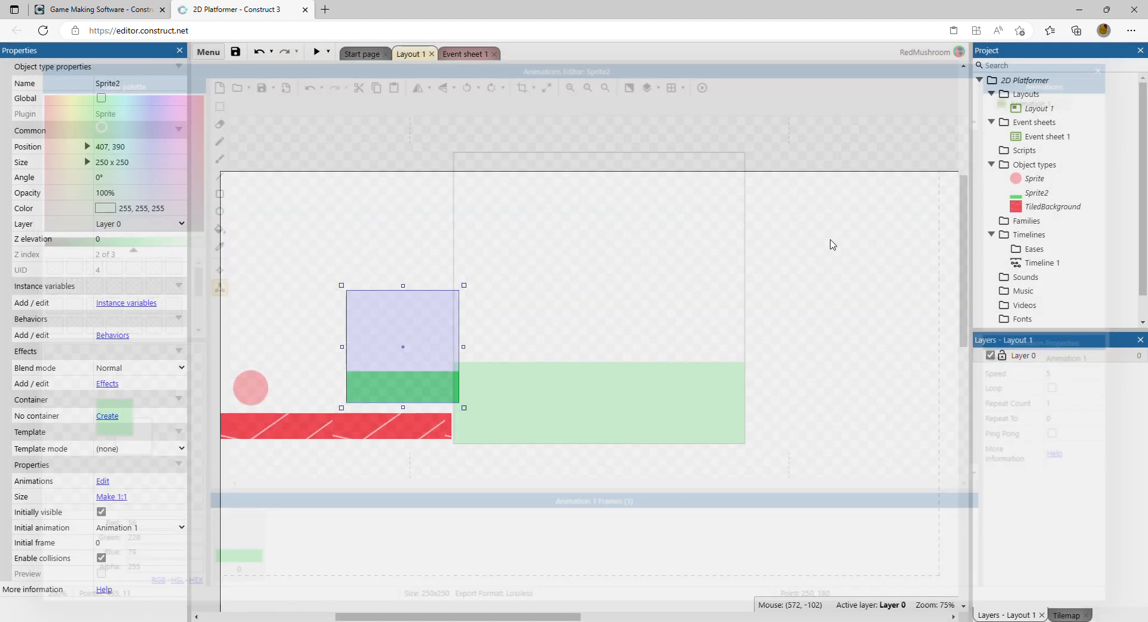
Step: Position the green sprite at the floor's right end and lower its top edge so it is 250 x 138
click(624, 339)
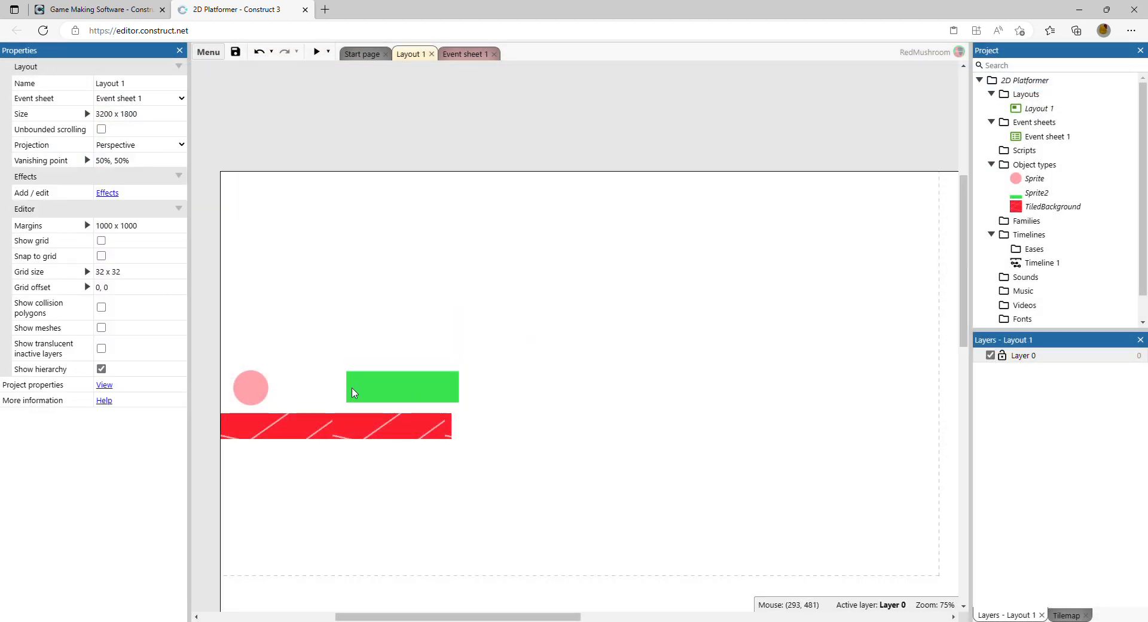
drag(385, 395, 495, 442)
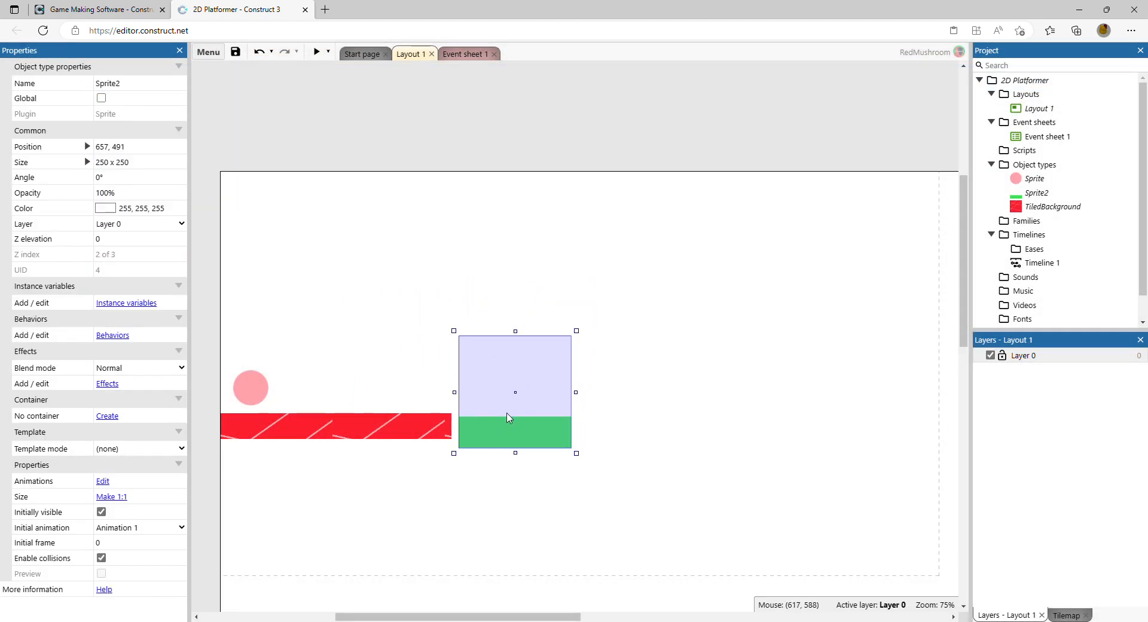
drag(516, 332, 515, 390)
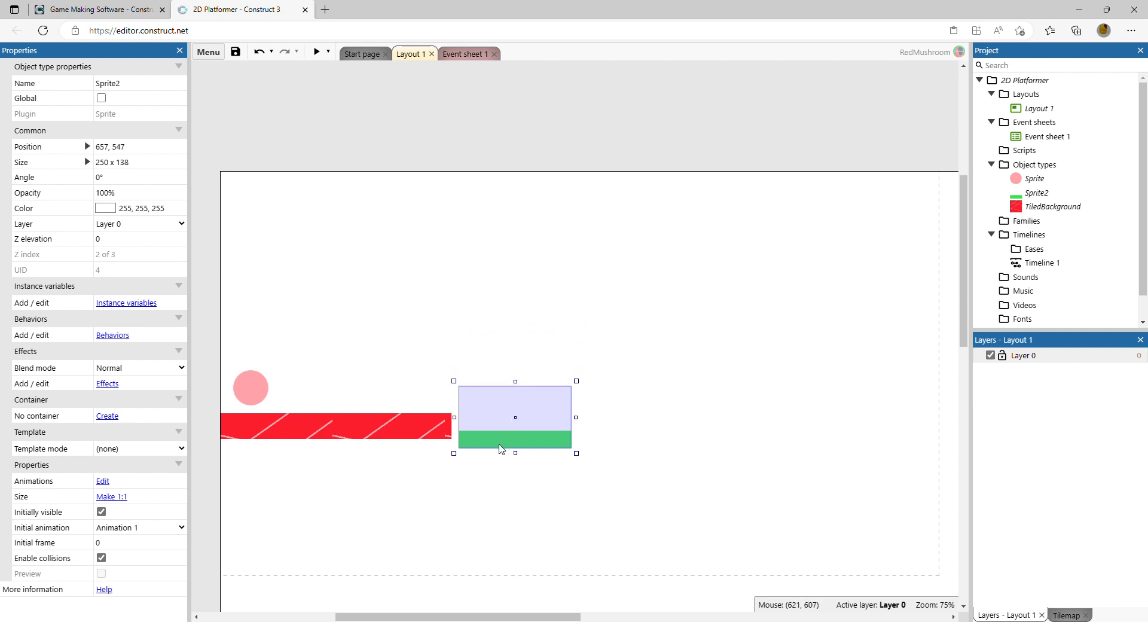
drag(502, 446, 494, 440)
click(625, 389)
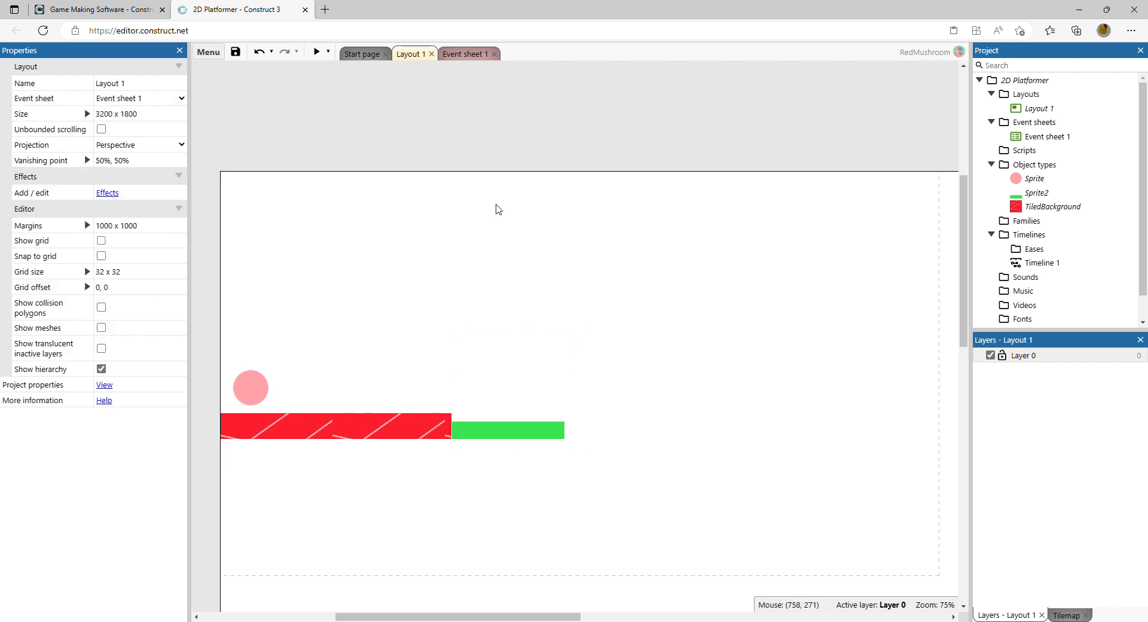
Step: Add an event with the condition Sprite is overlapping Sprite2
click(452, 58)
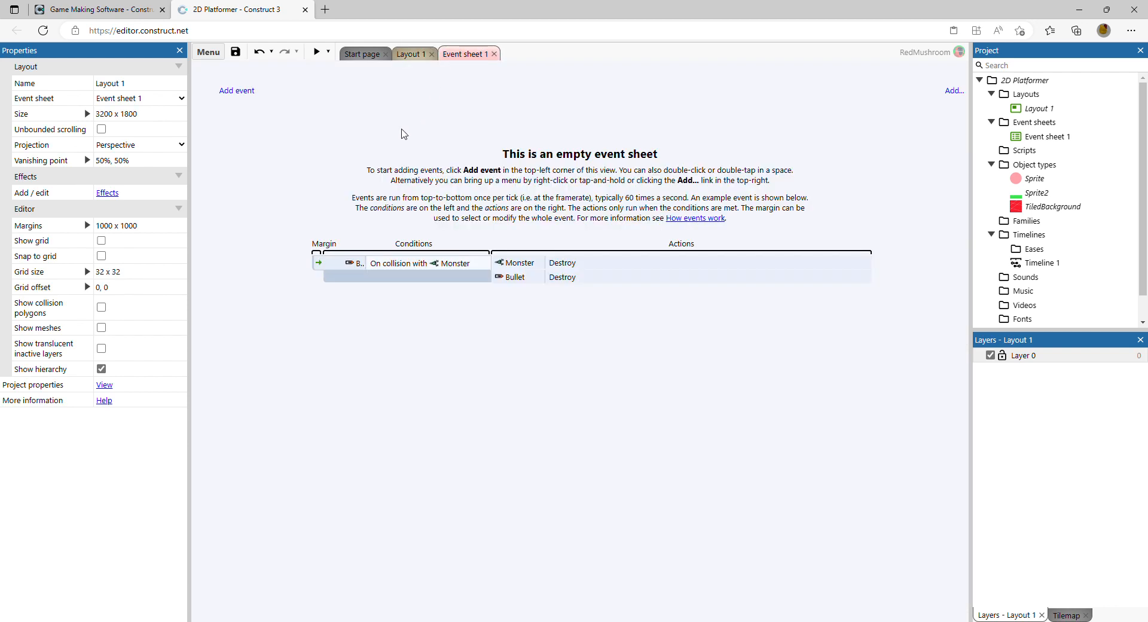
click(235, 91)
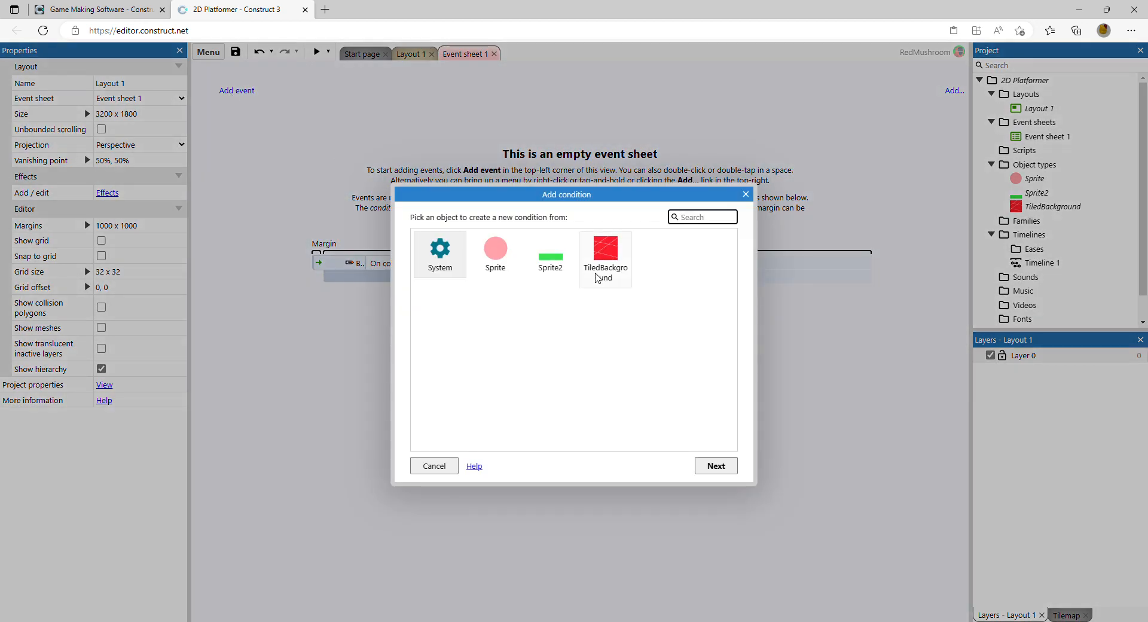
click(501, 269)
click(715, 464)
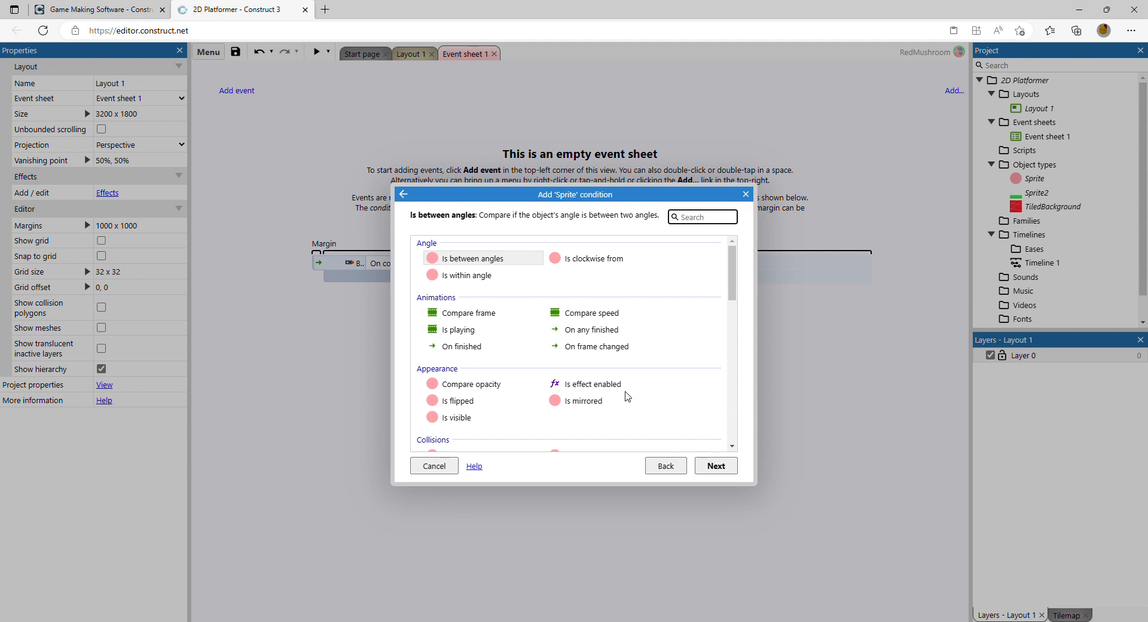
scroll(655, 335, down, 2)
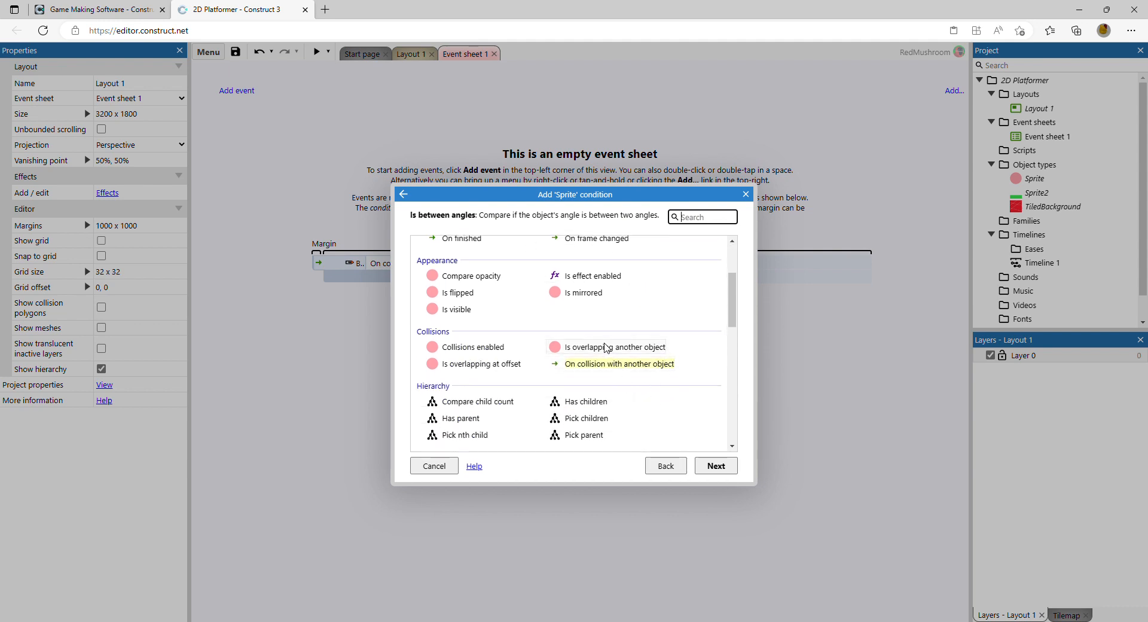
double_click(605, 347)
click(592, 309)
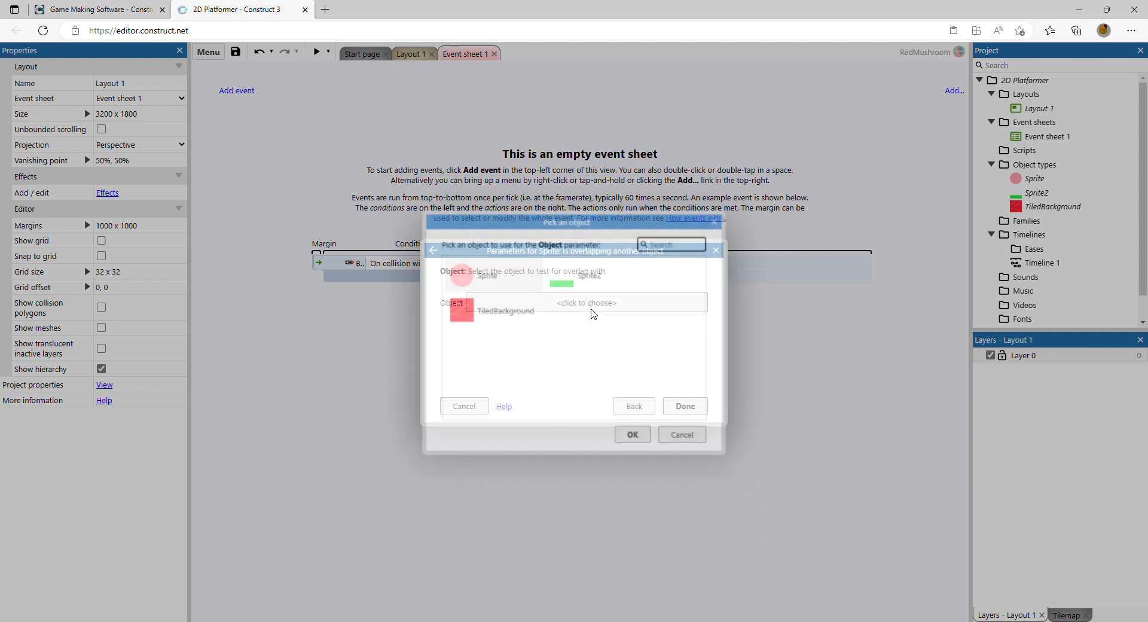
click(597, 285)
click(627, 441)
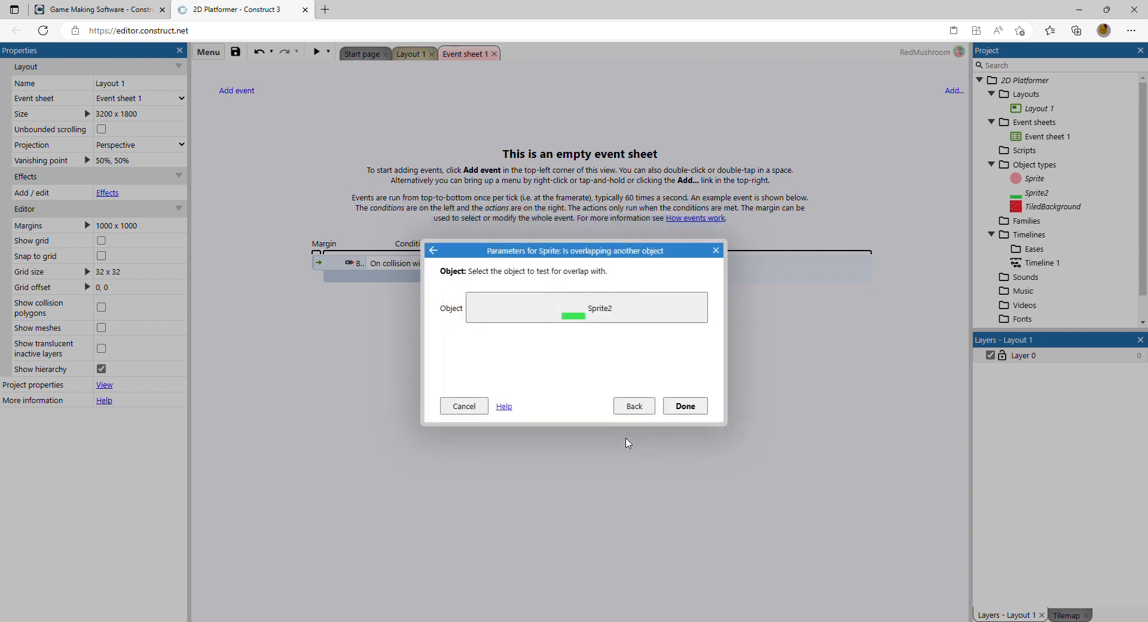
click(685, 409)
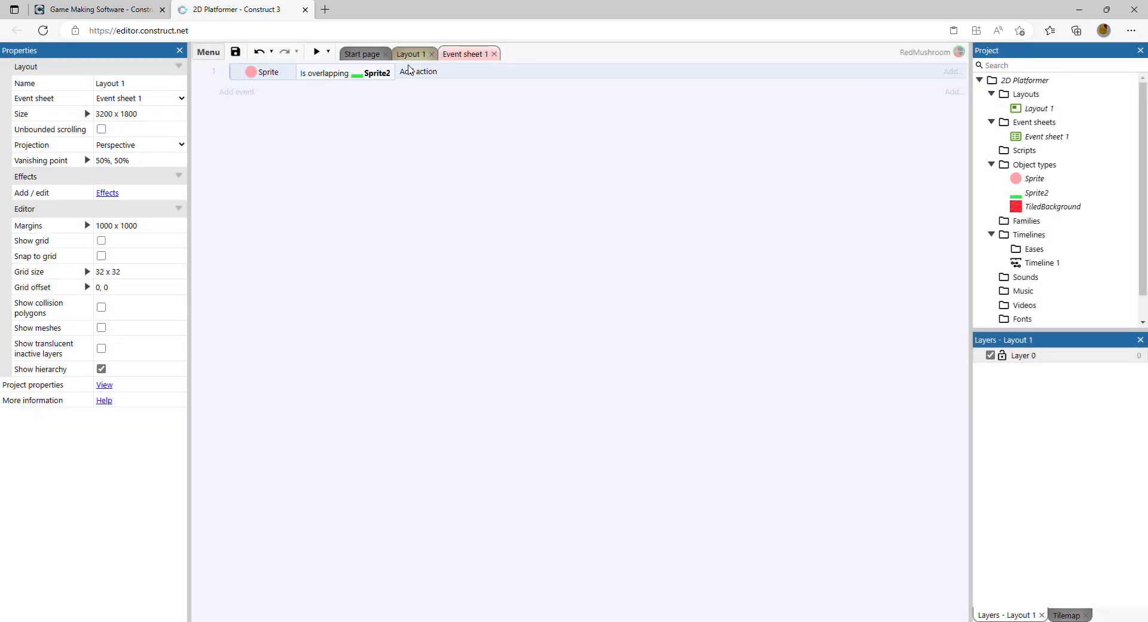
Step: Add a Sprite Set position action to the event with X 70 and Y 481
click(411, 54)
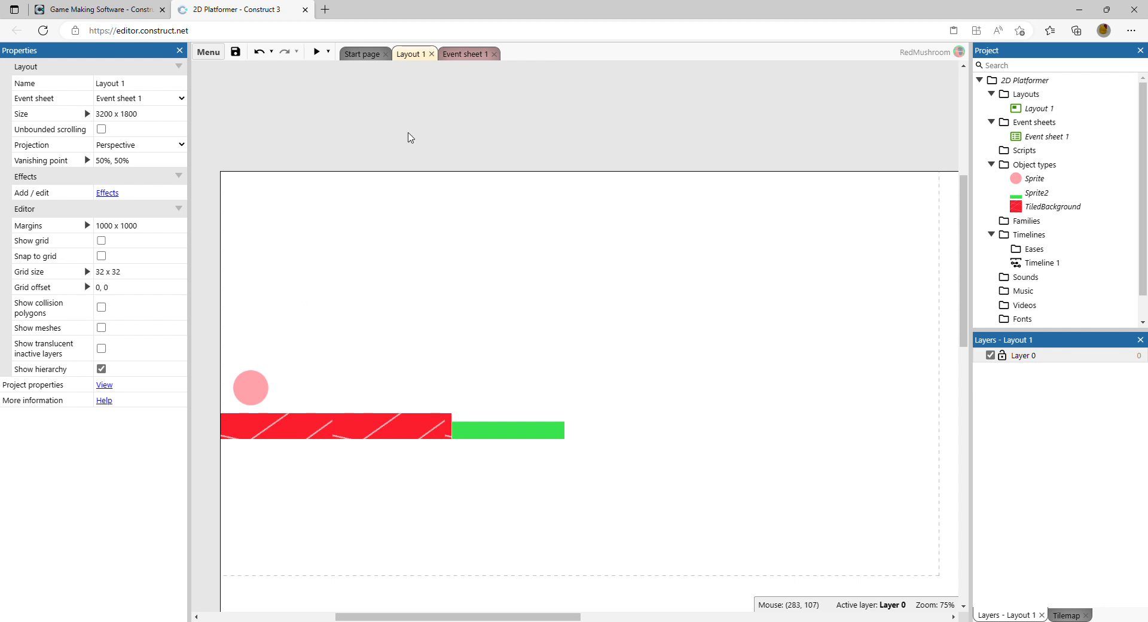
click(464, 54)
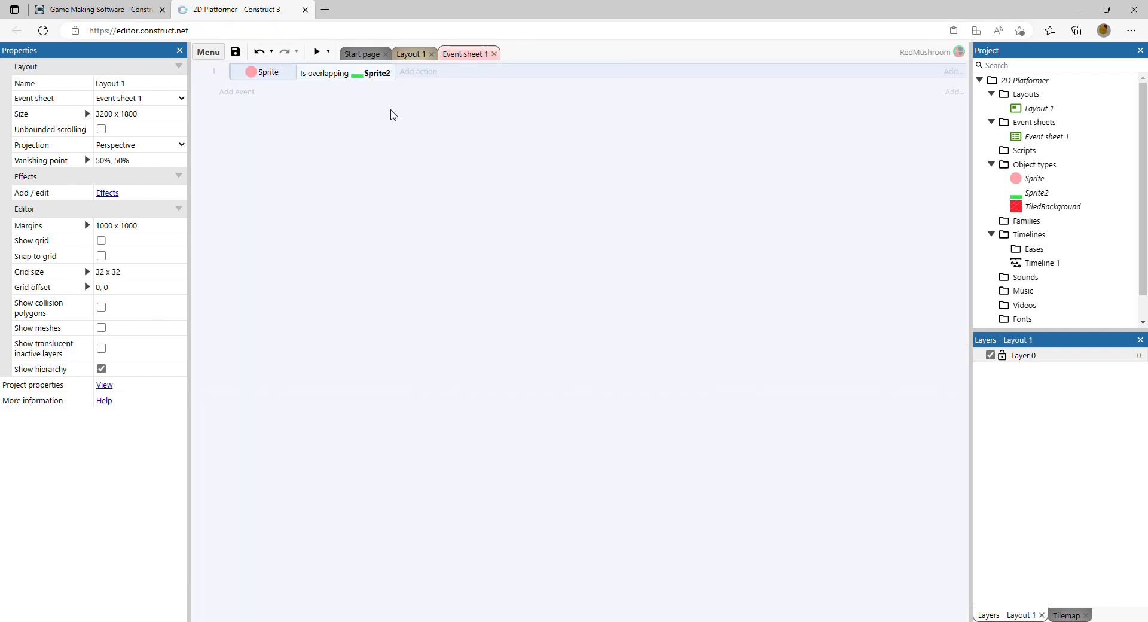
click(413, 73)
click(492, 254)
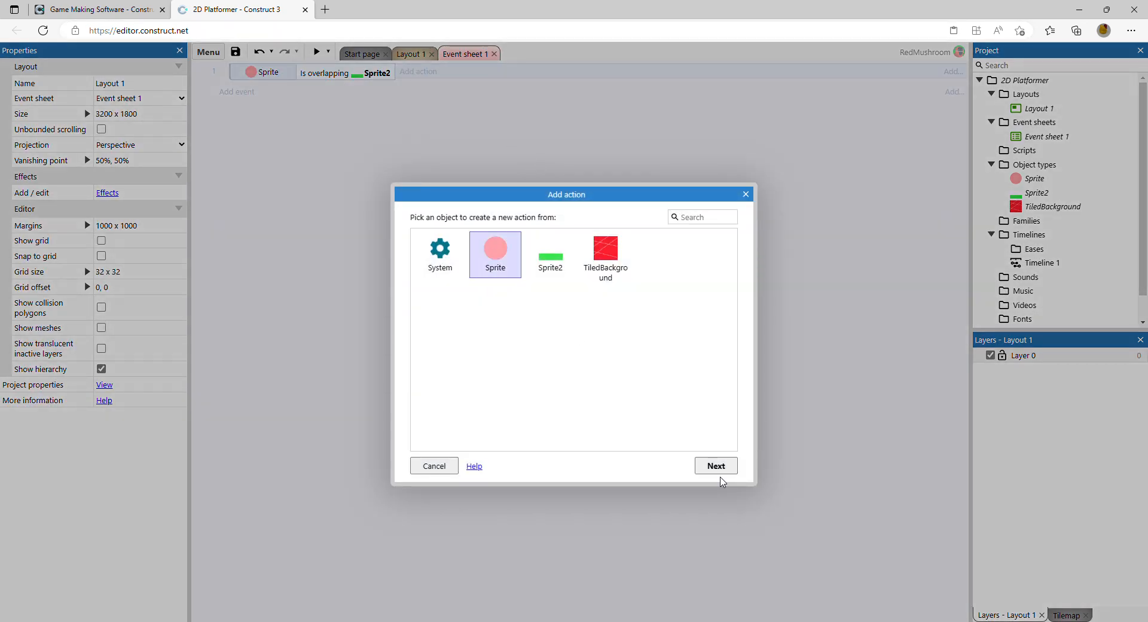
click(716, 466)
scroll(628, 348, down, 1)
scroll(628, 348, up, 1)
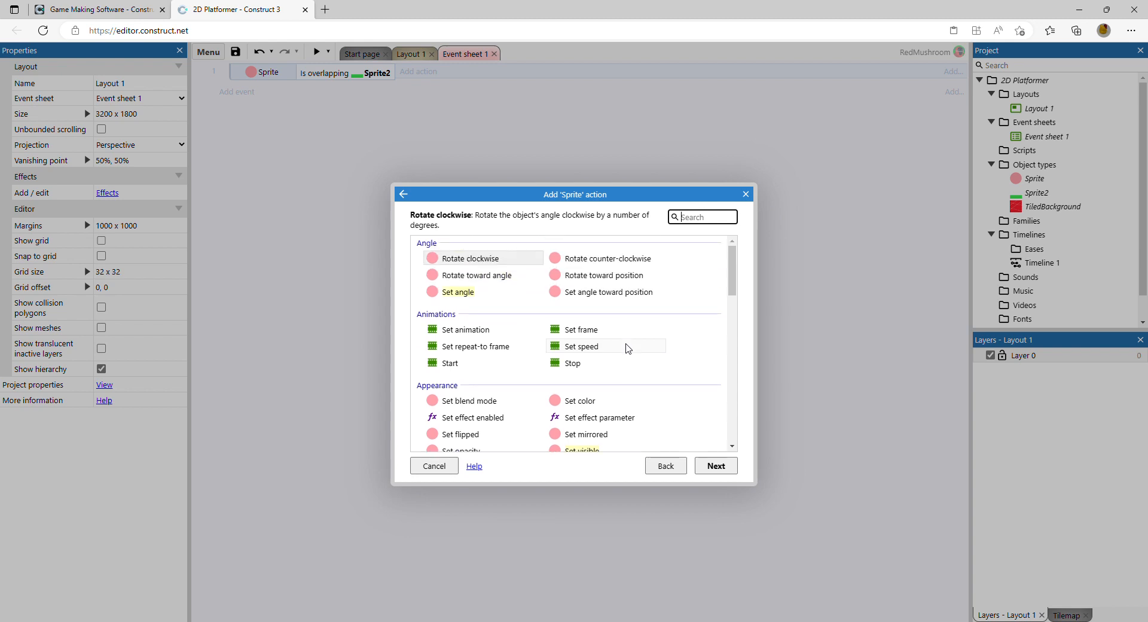
scroll(628, 350, down, 1)
text(se)
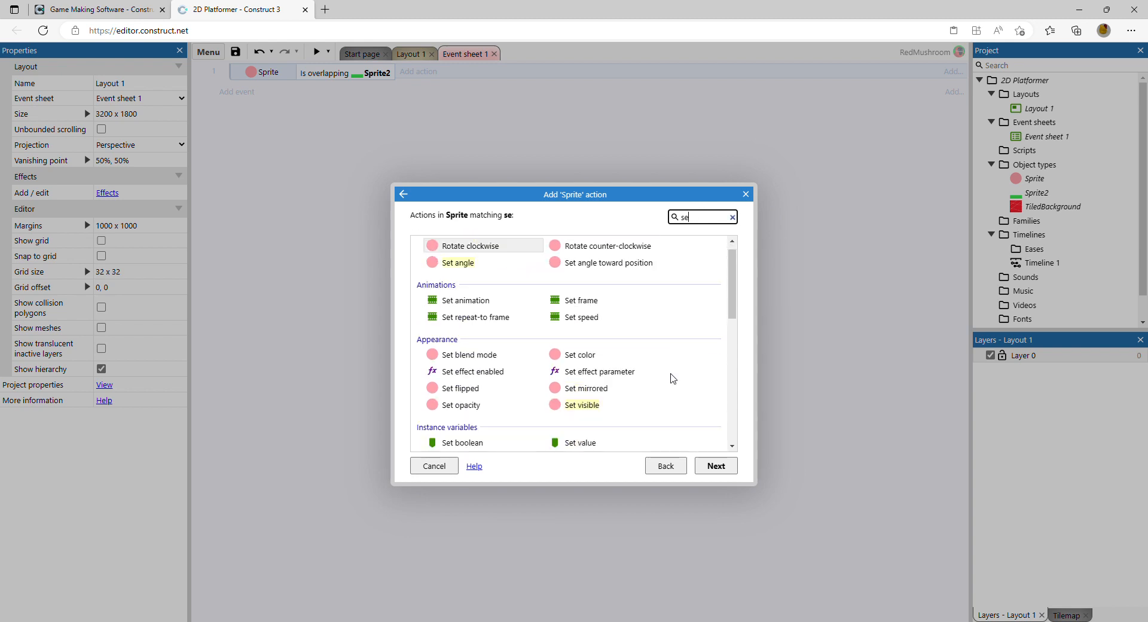
text(t pos)
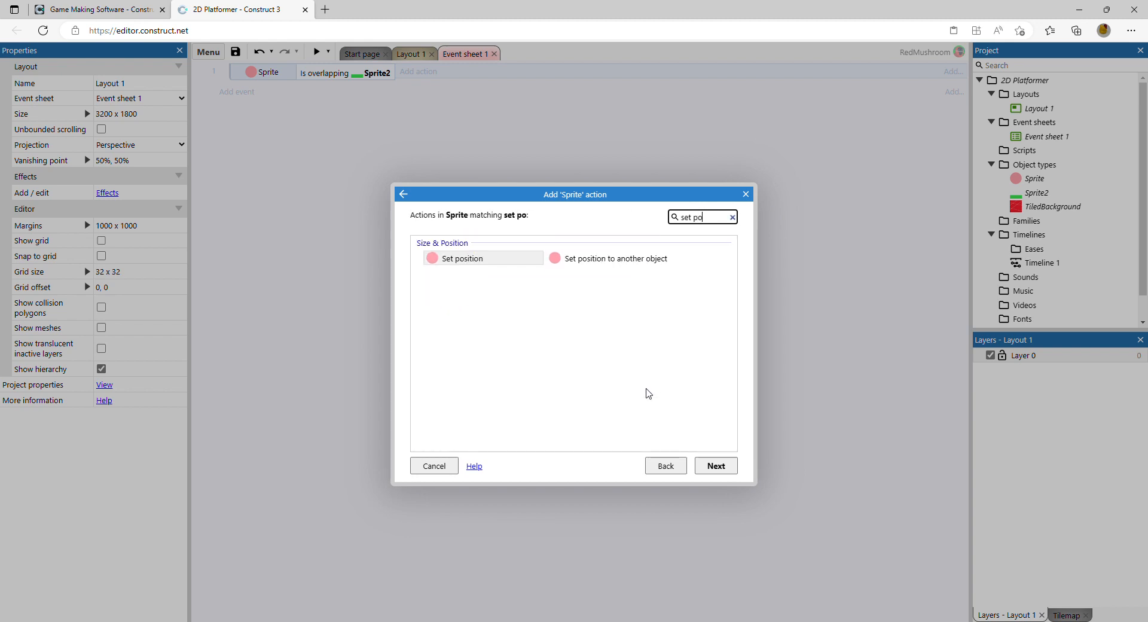
double_click(493, 265)
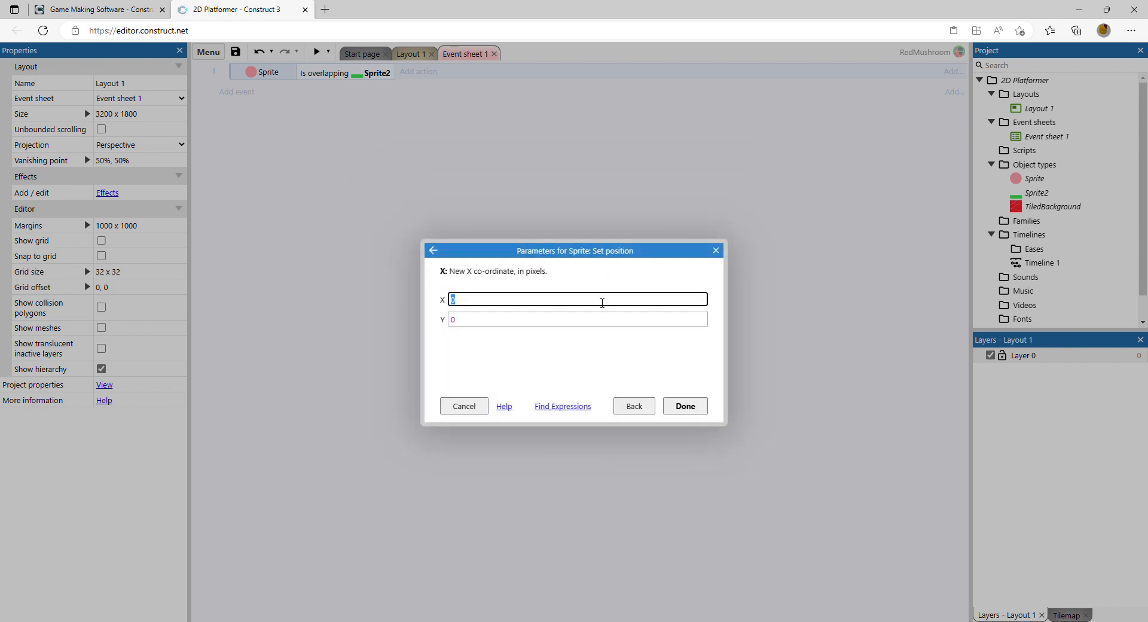
click(539, 320)
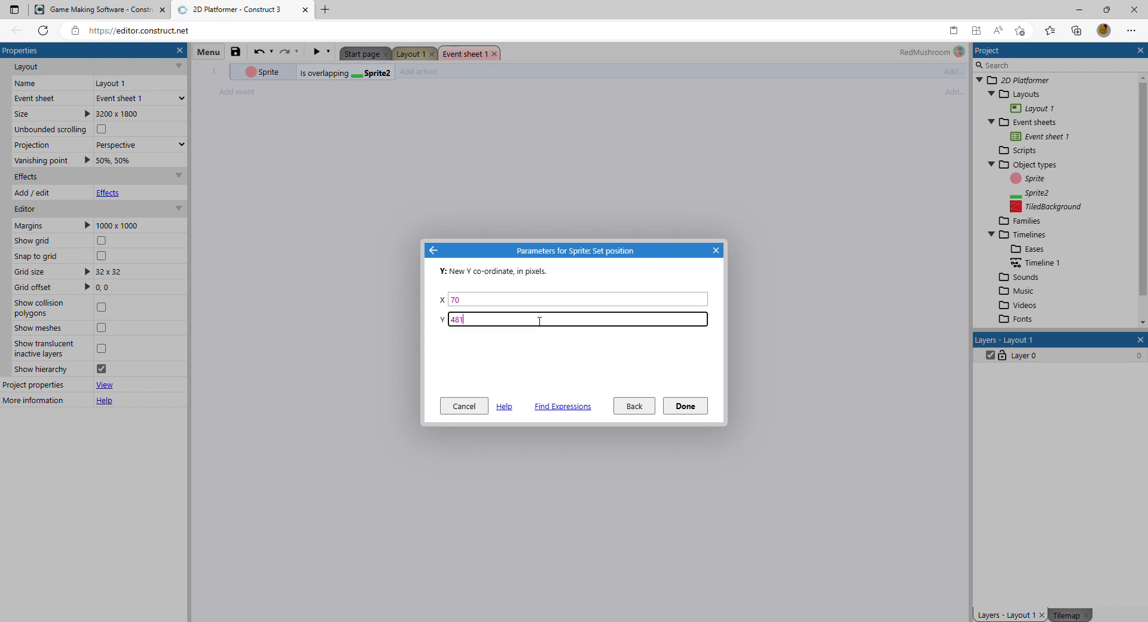
click(686, 406)
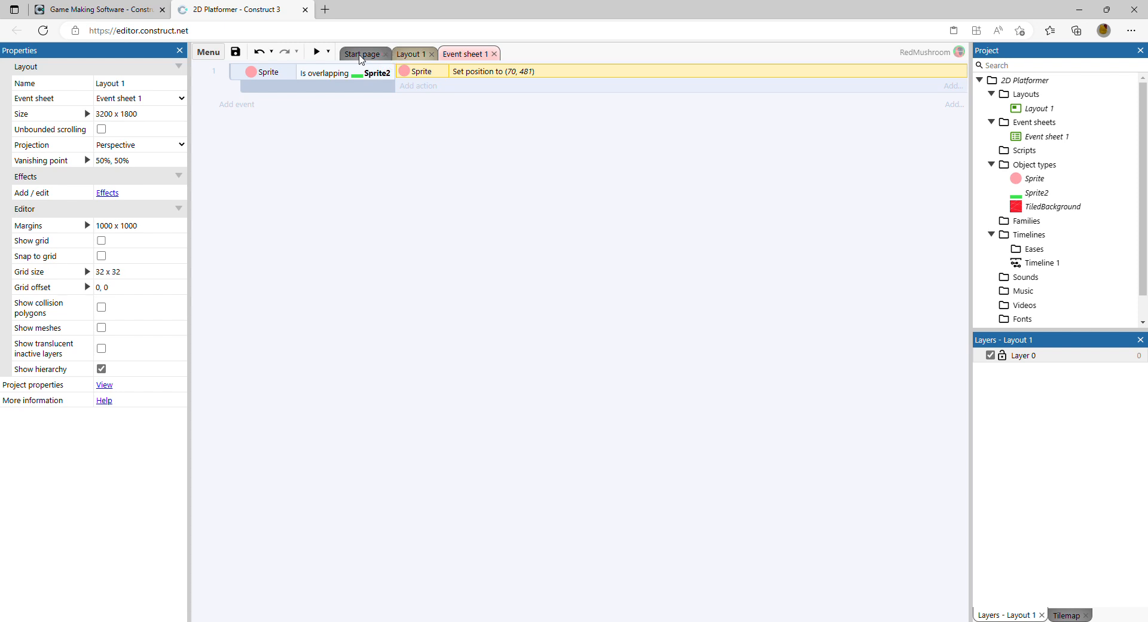
click(361, 55)
click(409, 55)
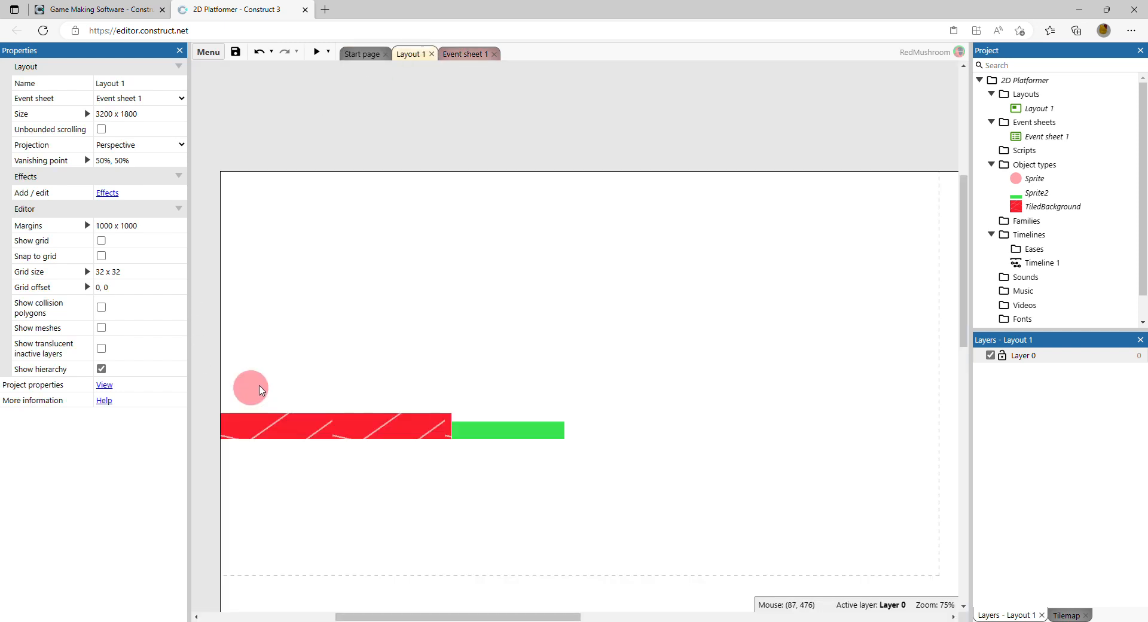
click(459, 54)
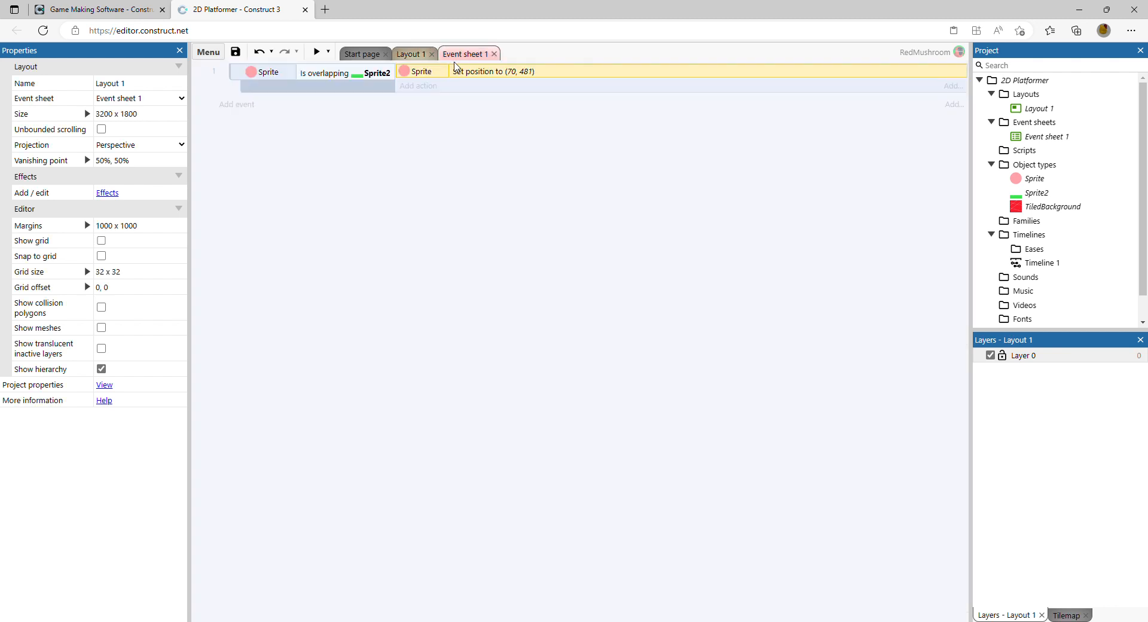
click(468, 128)
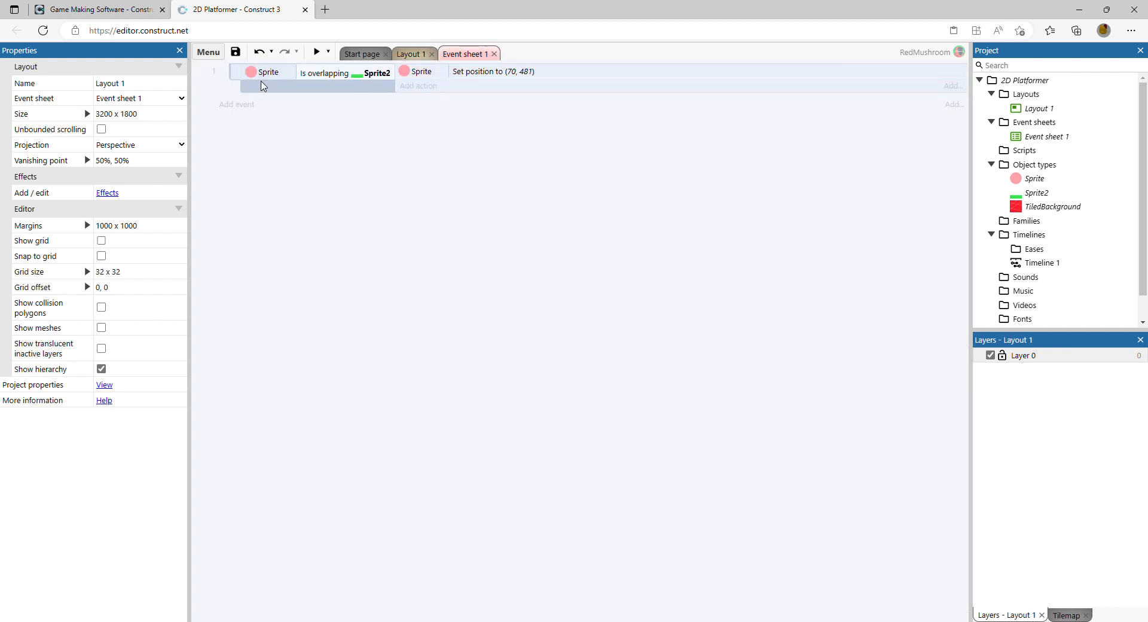
click(412, 56)
click(317, 52)
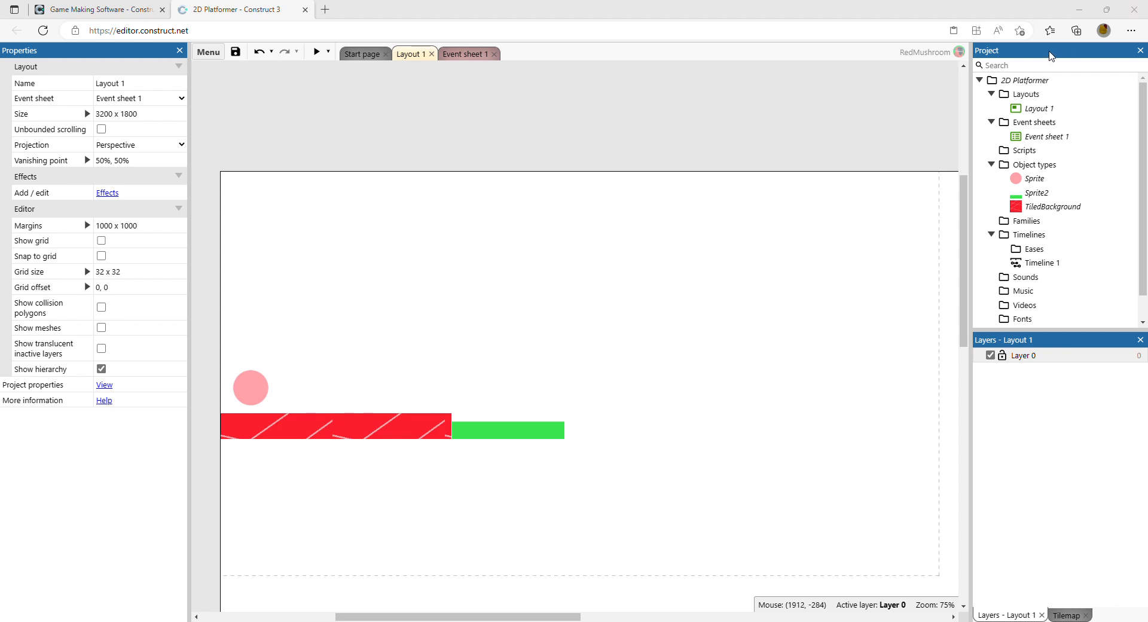
Step: Duplicate the red floor and place the copy directly right of the green sprite
click(294, 358)
click(322, 428)
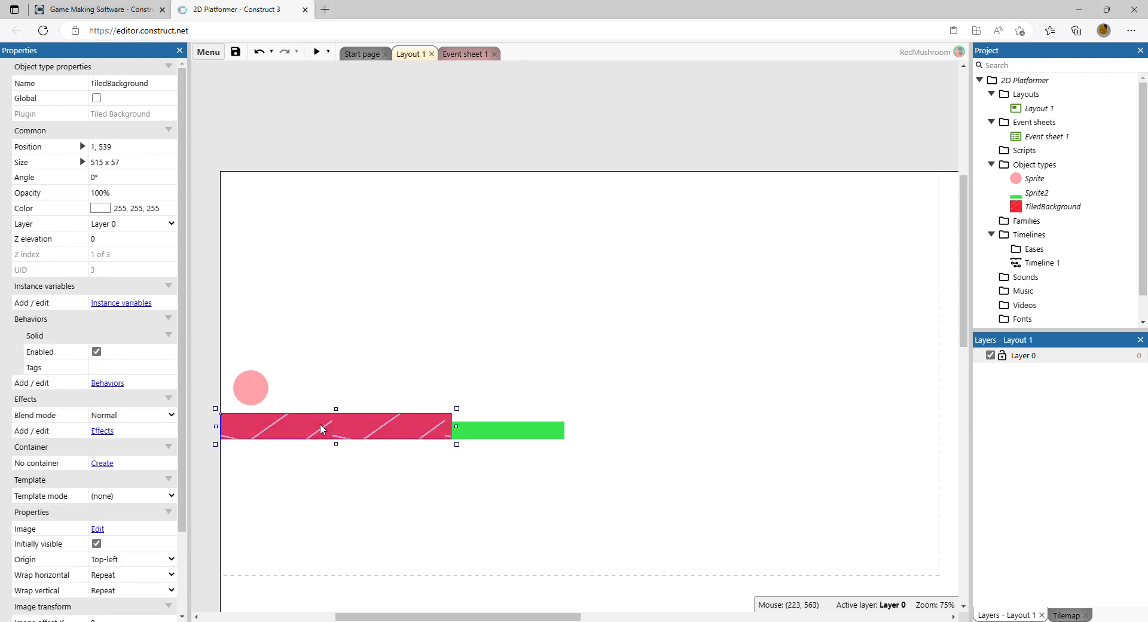
key(ctrl+c)
key(ctrl+v)
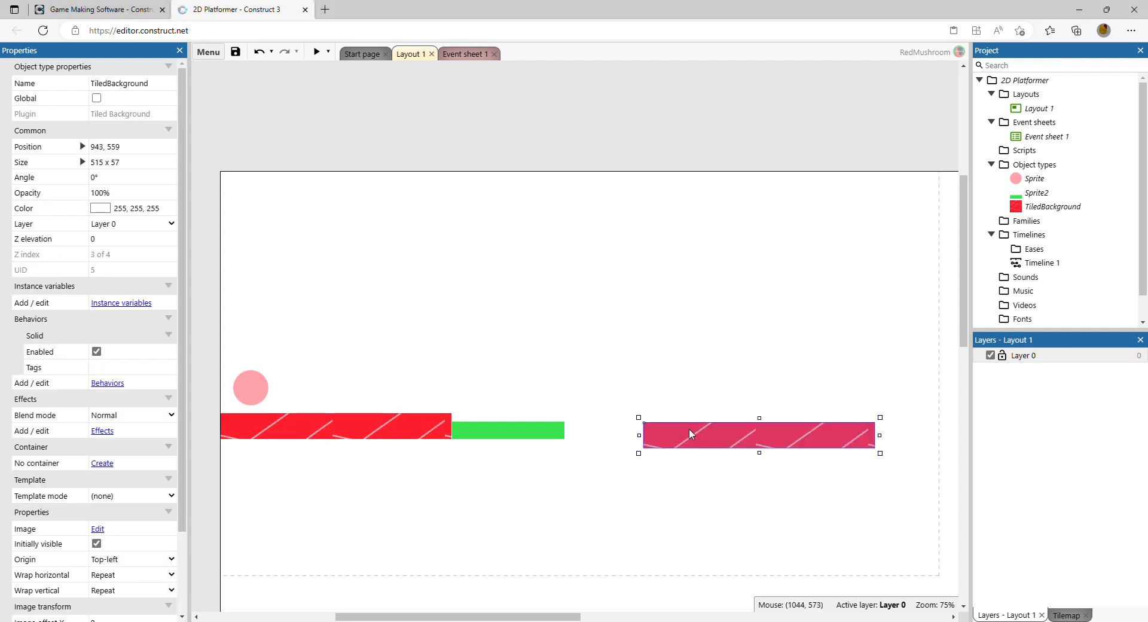
drag(681, 434, 603, 425)
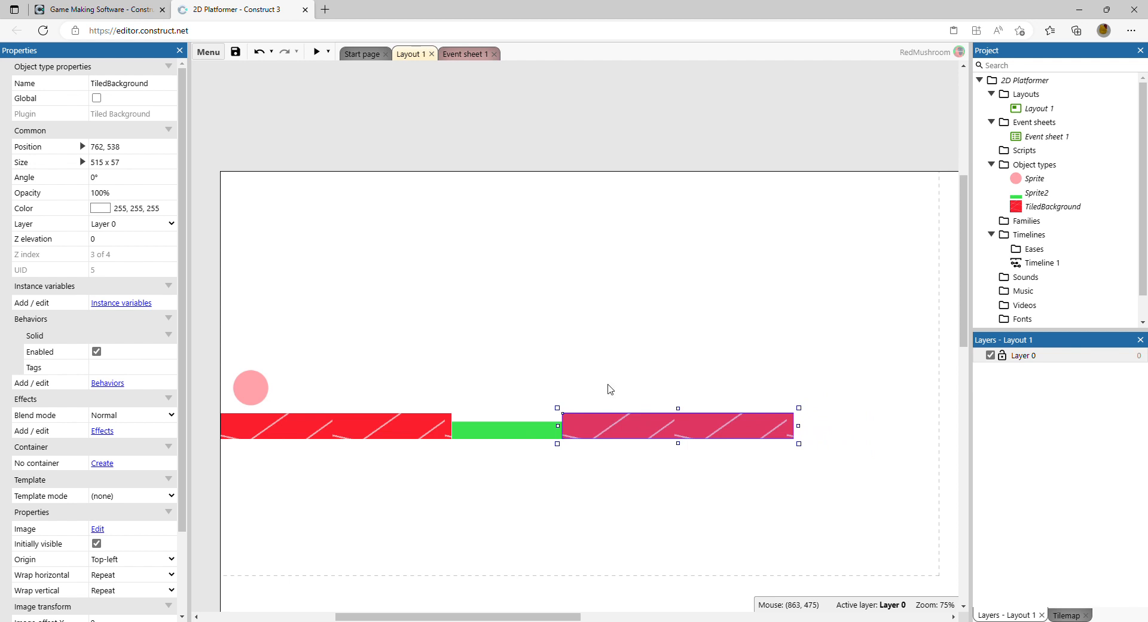
click(607, 389)
Step: Send the green sprite to the bottom of the layer
click(529, 435)
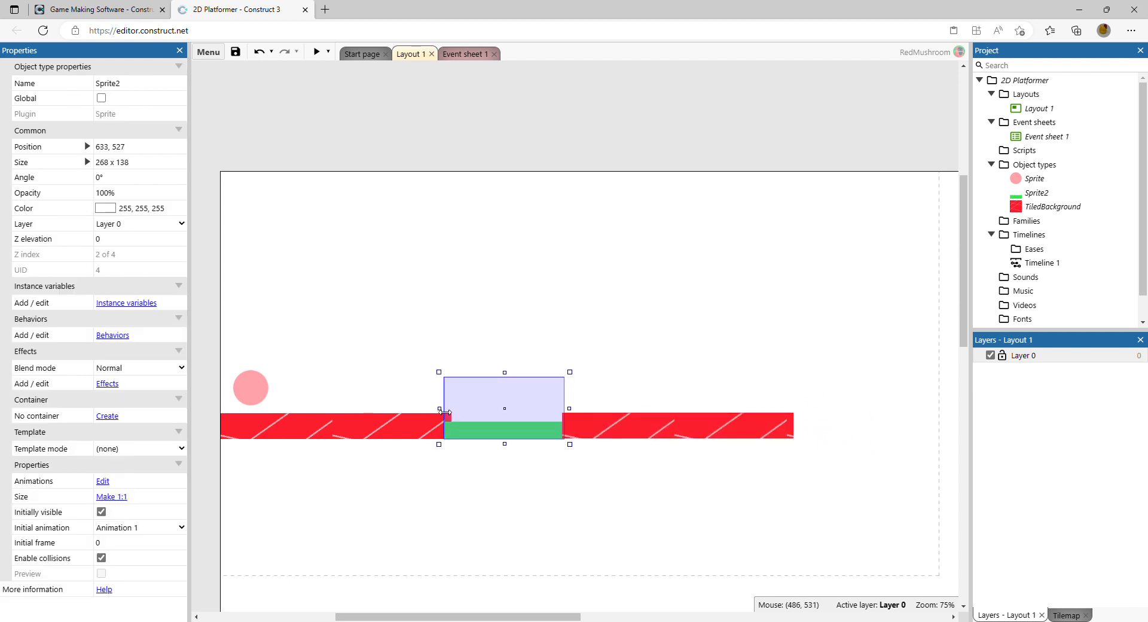
right_click(477, 426)
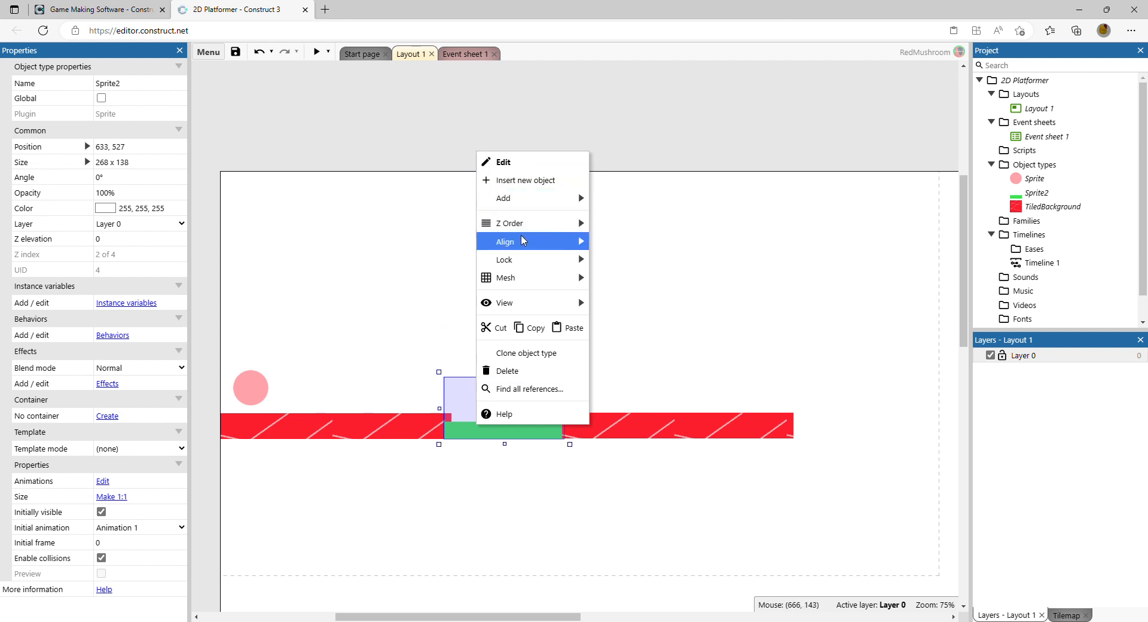
mouse_move(535, 233)
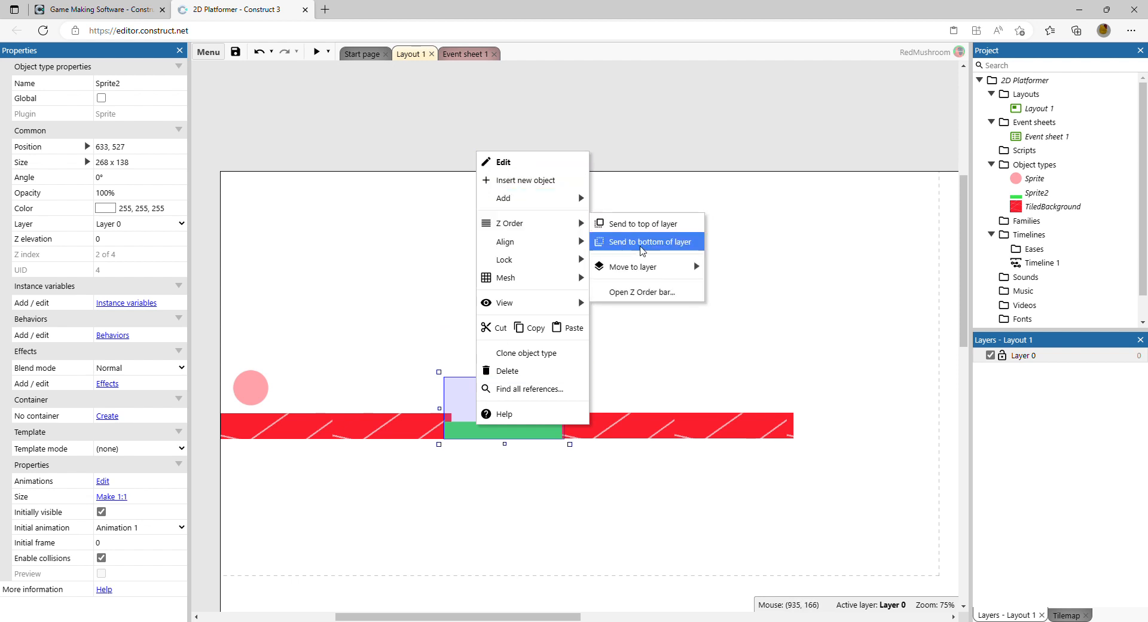
click(638, 244)
Step: Widen the green sprite to 297 x 138 so it tucks under both floor pieces
click(603, 381)
click(534, 432)
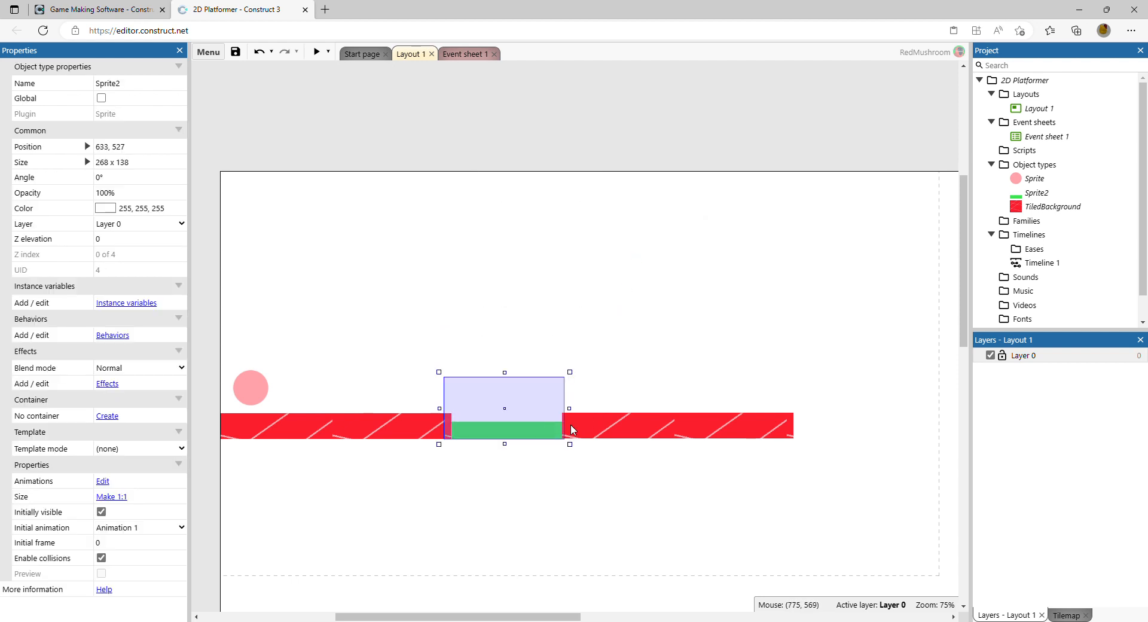
drag(569, 409, 583, 409)
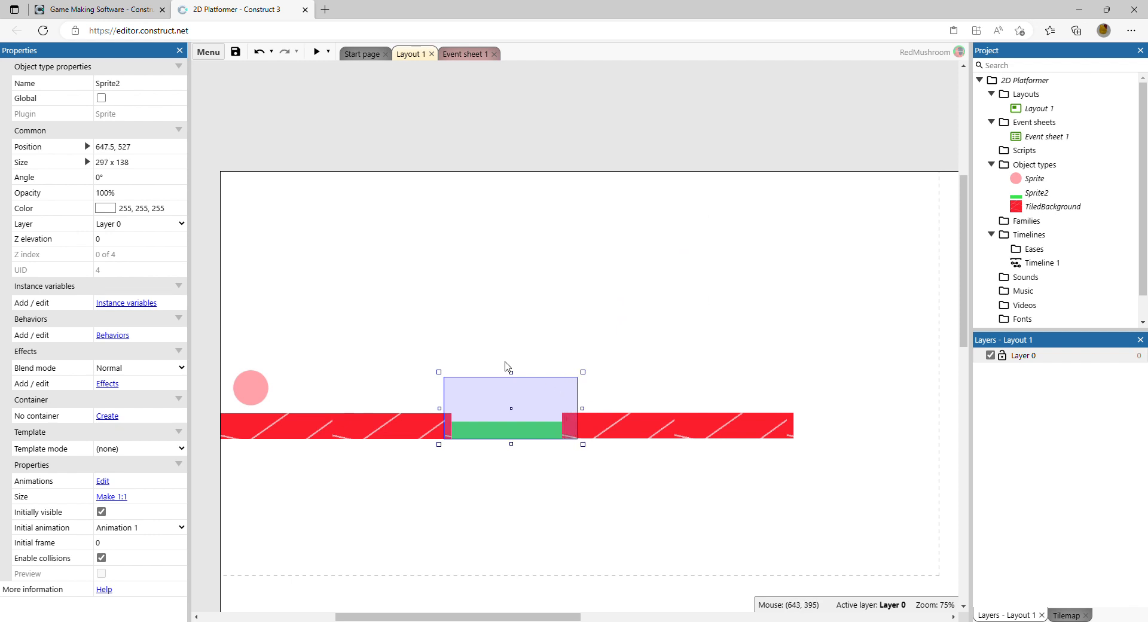
click(638, 371)
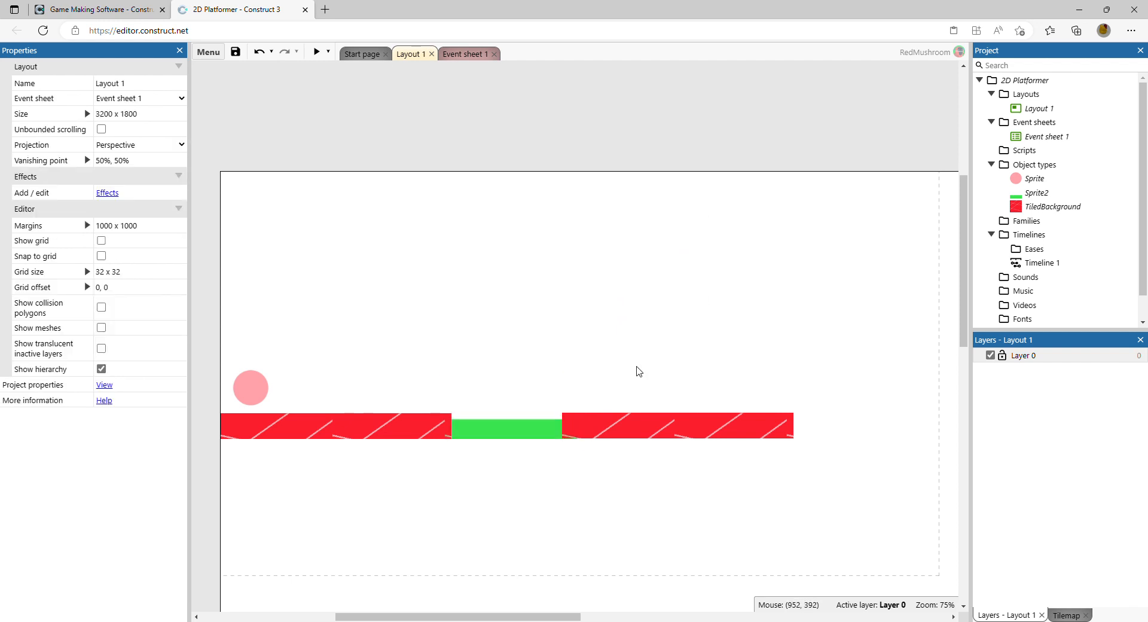
click(628, 424)
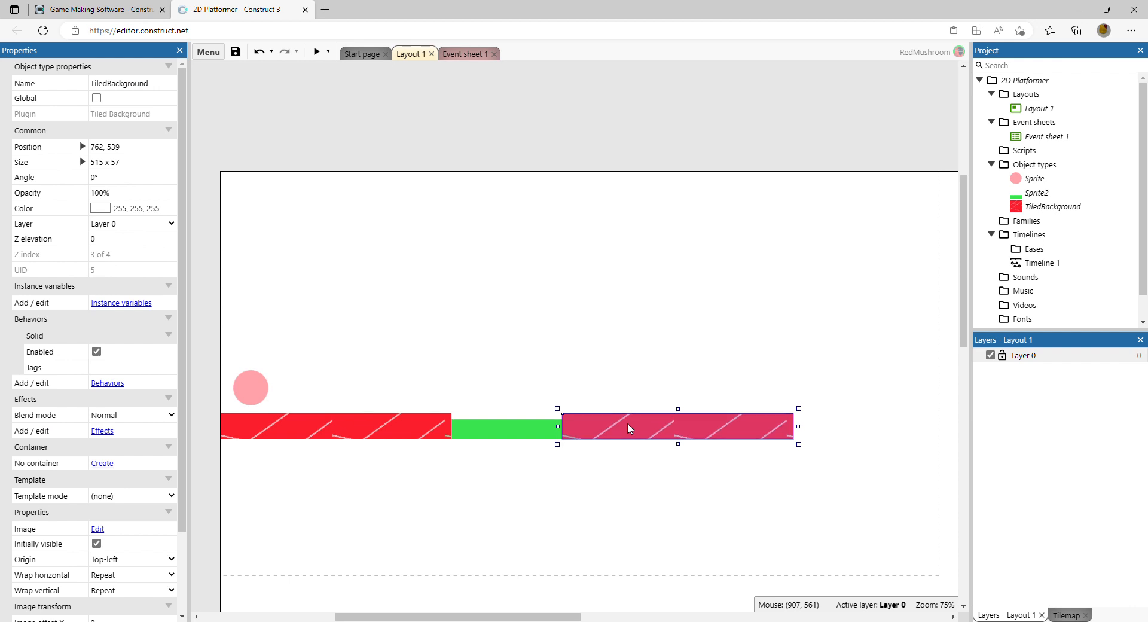
click(674, 313)
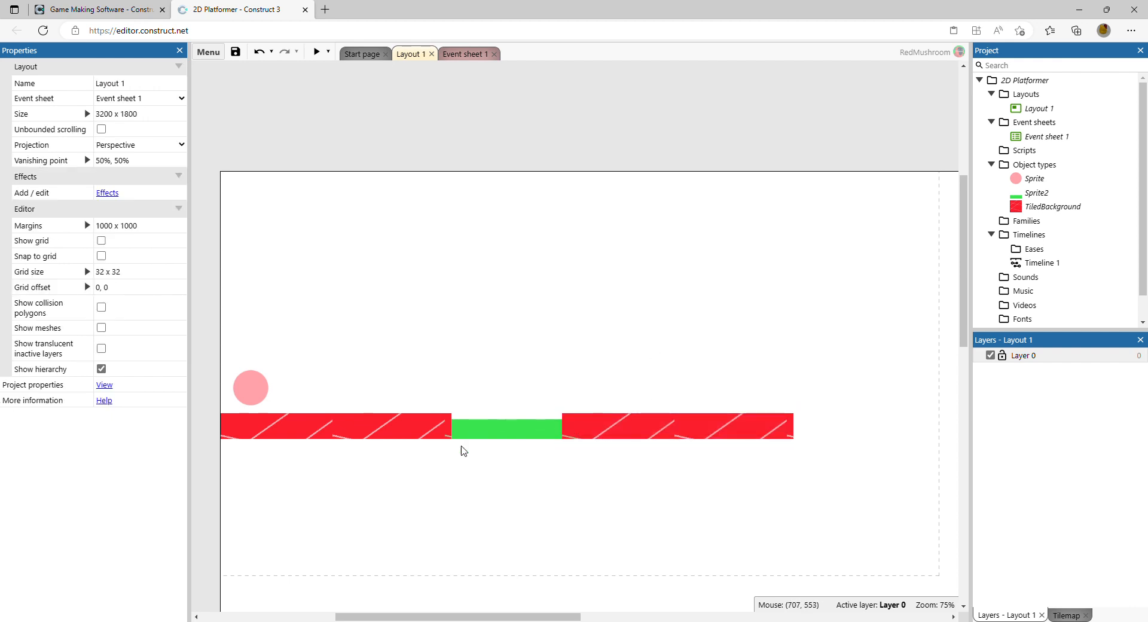
Step: Run a preview of the layout to test the player, then close the preview
click(316, 54)
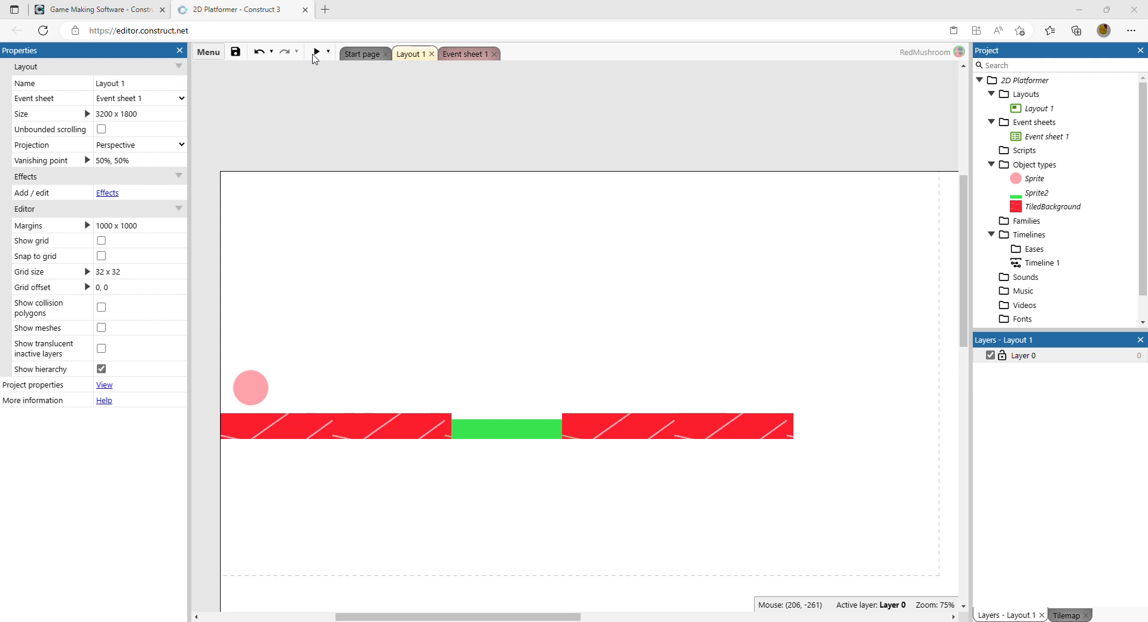
click(1046, 45)
Step: Set the circle player's Platform jump strength to 750
click(254, 380)
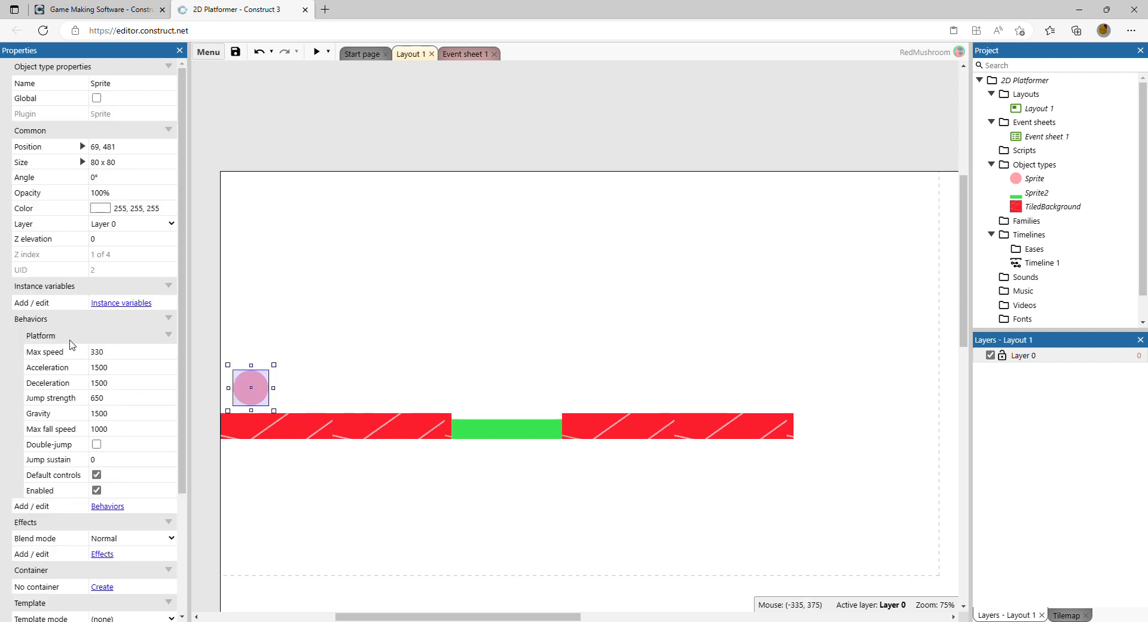
scroll(71, 344, down, 3)
click(132, 213)
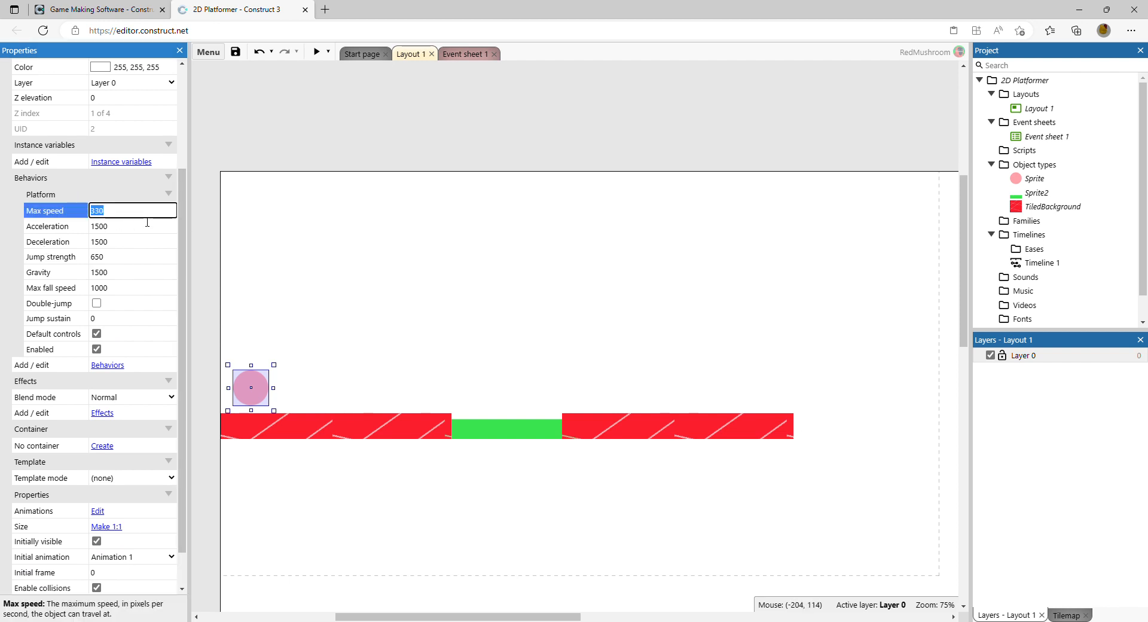
click(134, 230)
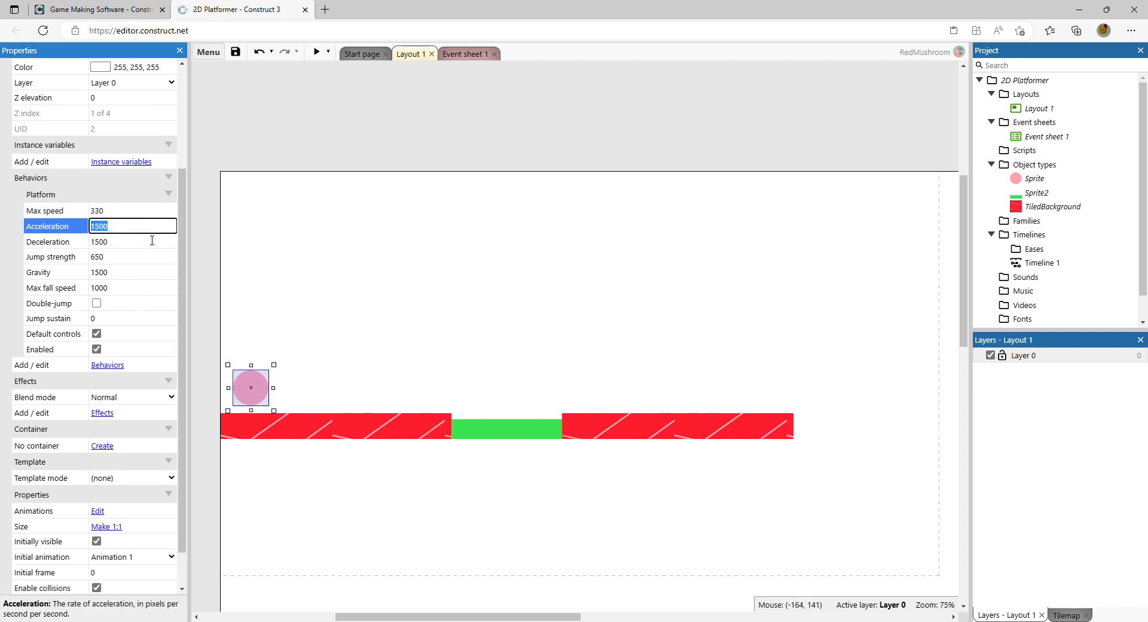
click(140, 246)
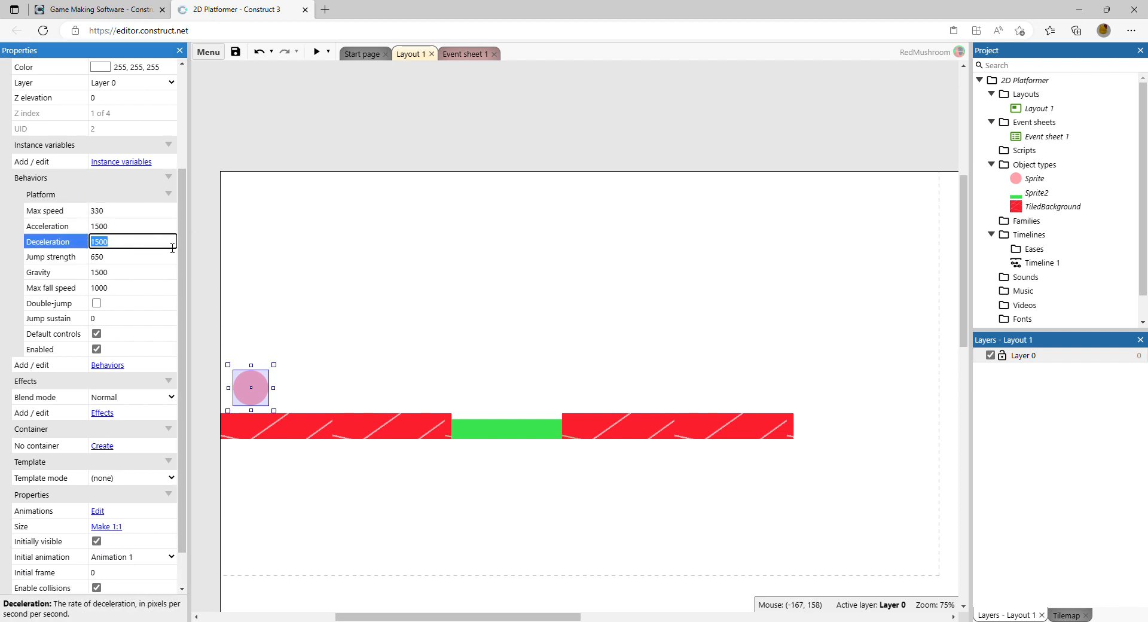
click(135, 257)
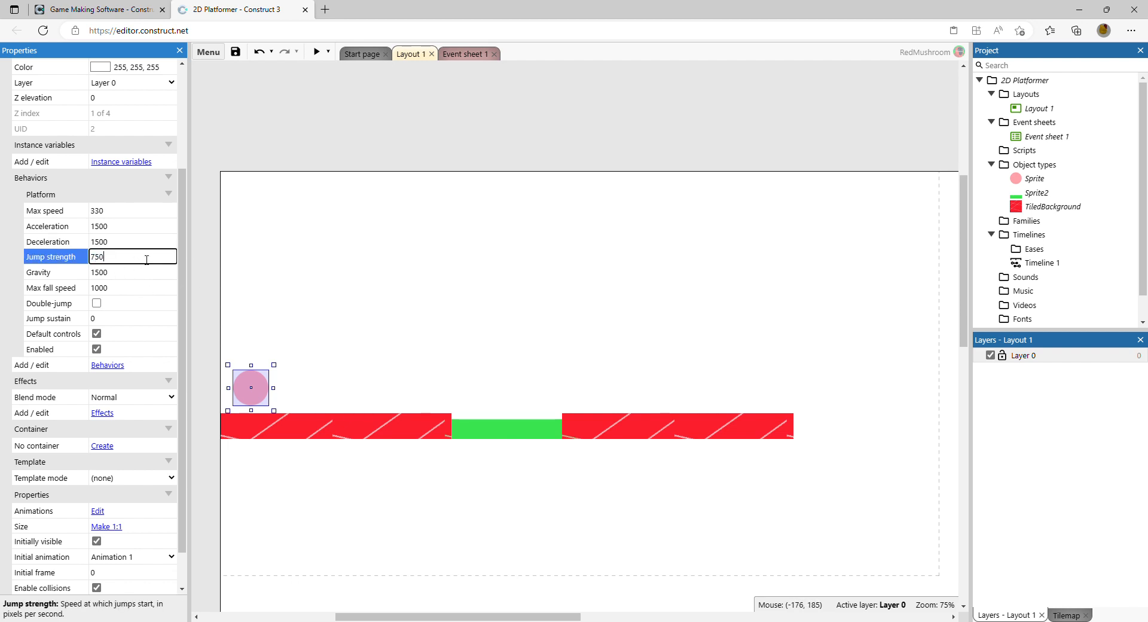
click(248, 392)
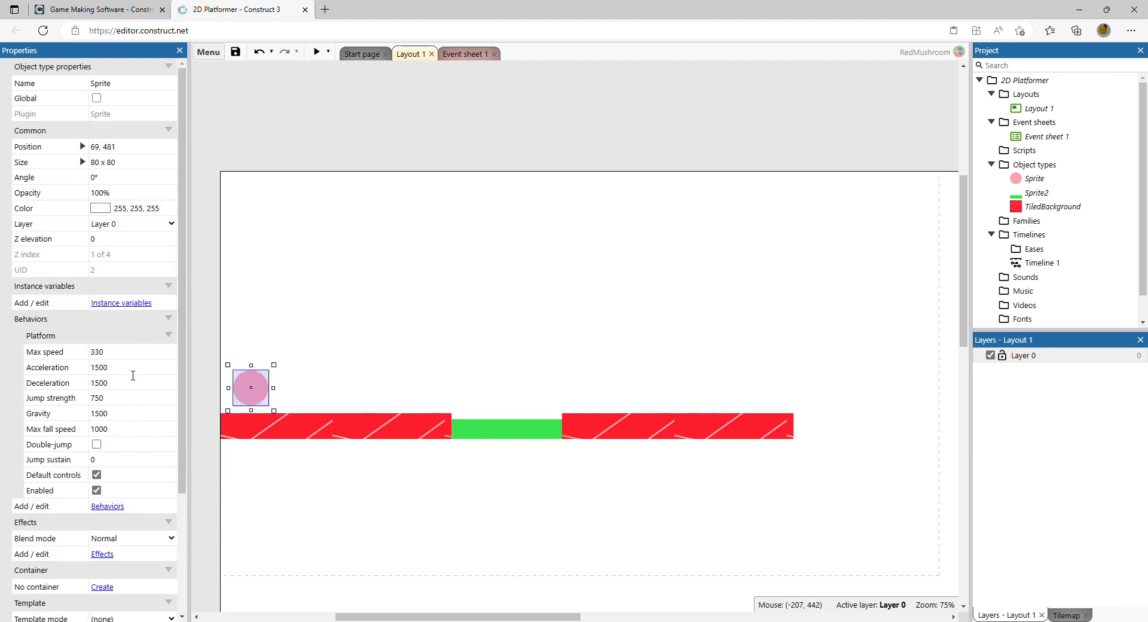
Step: Enable Double-jump in the player's Platform behavior properties
scroll(133, 374, down, 3)
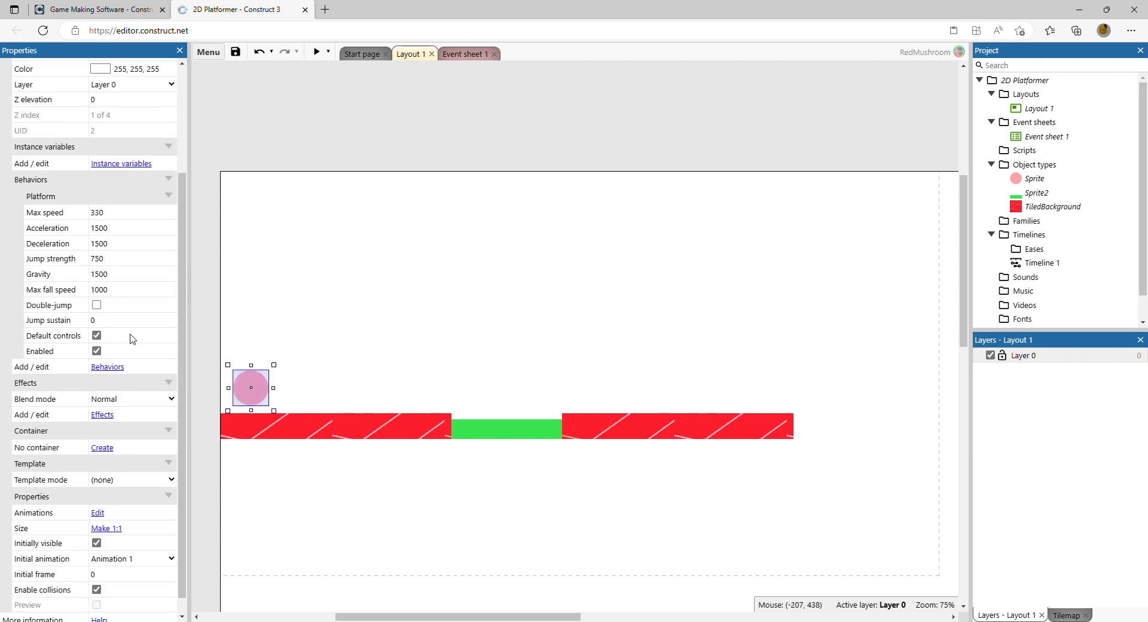
click(136, 274)
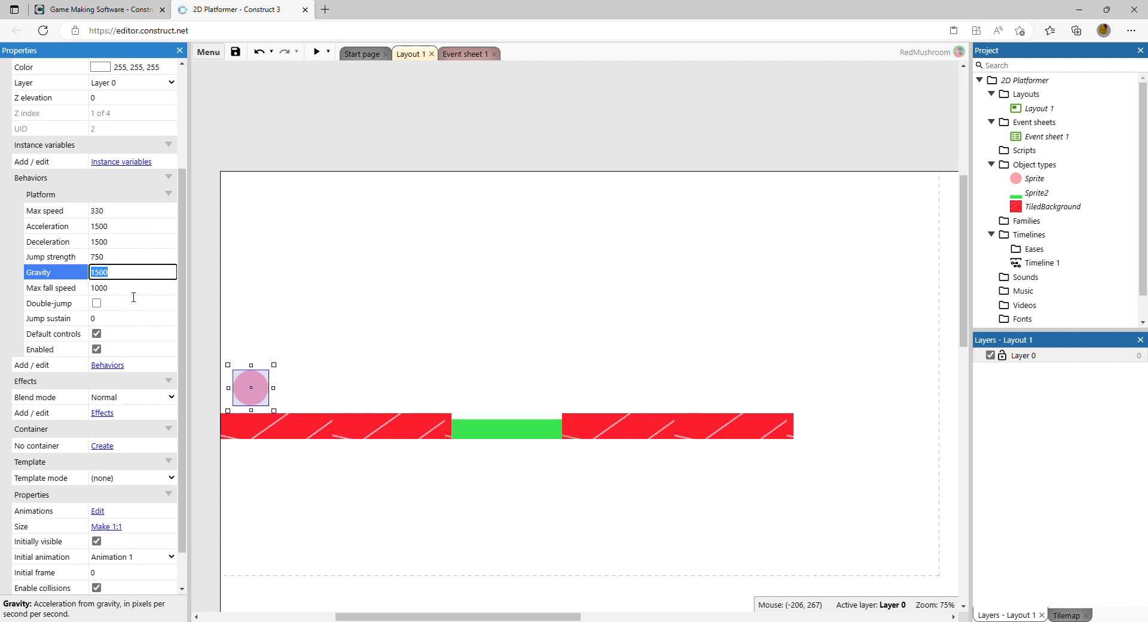
key(Tab)
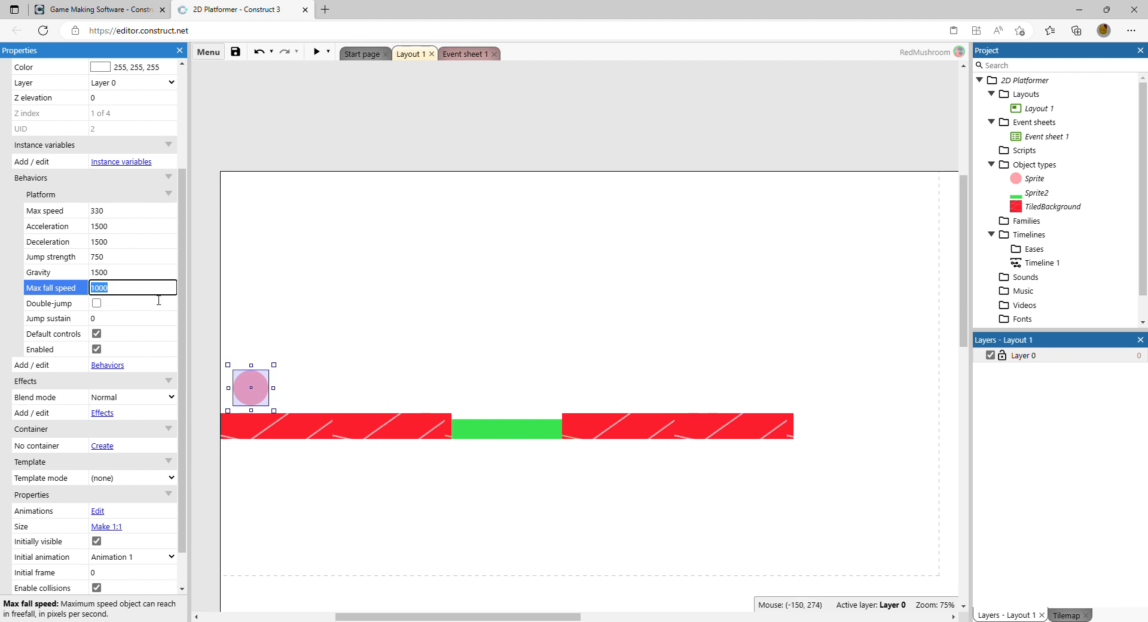
click(97, 304)
click(248, 256)
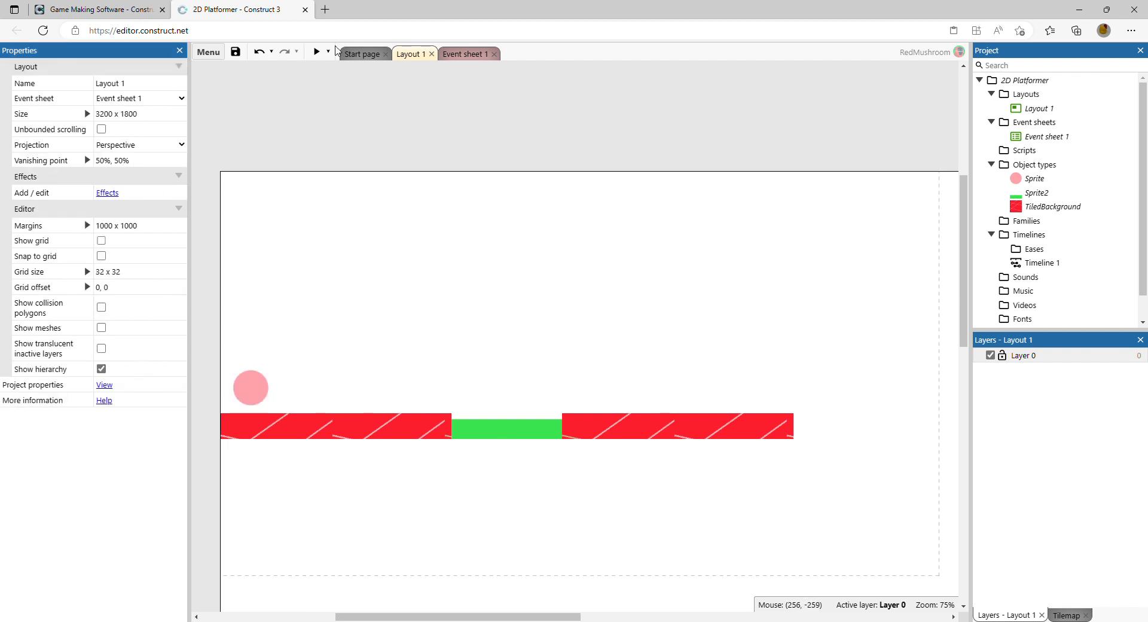
Step: Preview the layout again to test the double jump, then close the preview
click(317, 53)
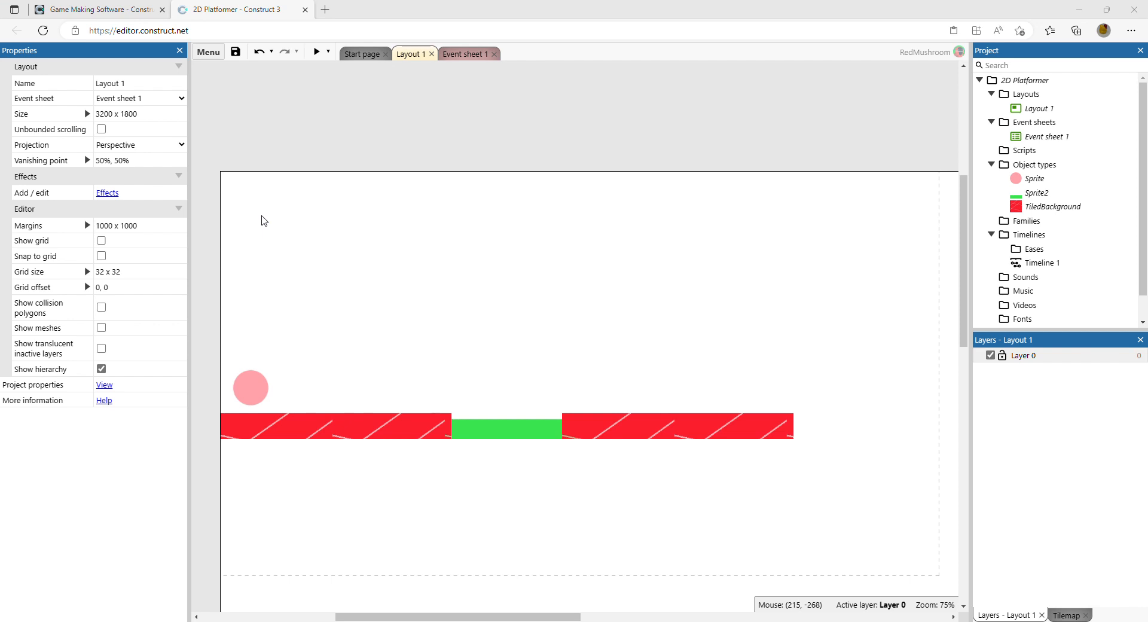
click(1047, 53)
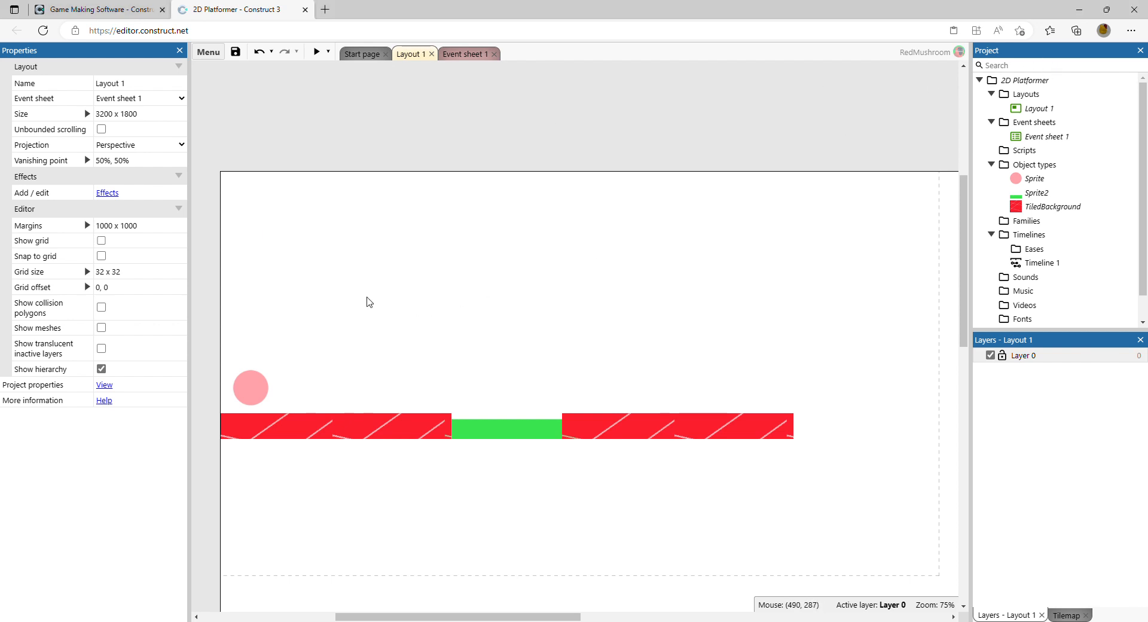
Step: Open the player's Jump sustain Platform property for editing
click(251, 386)
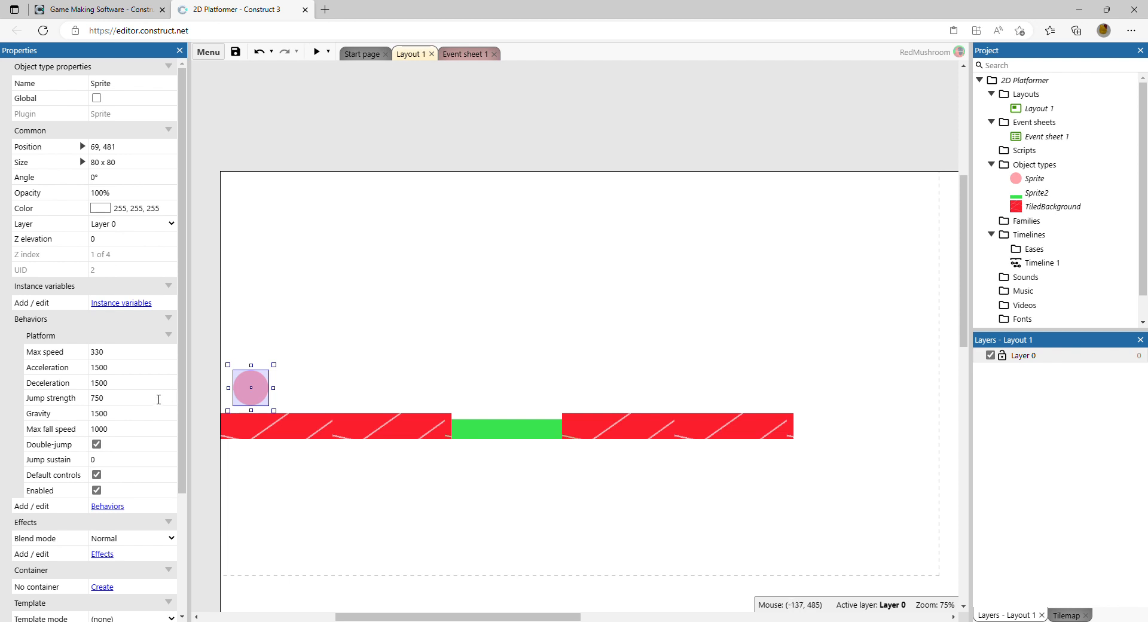
scroll(159, 399, down, 3)
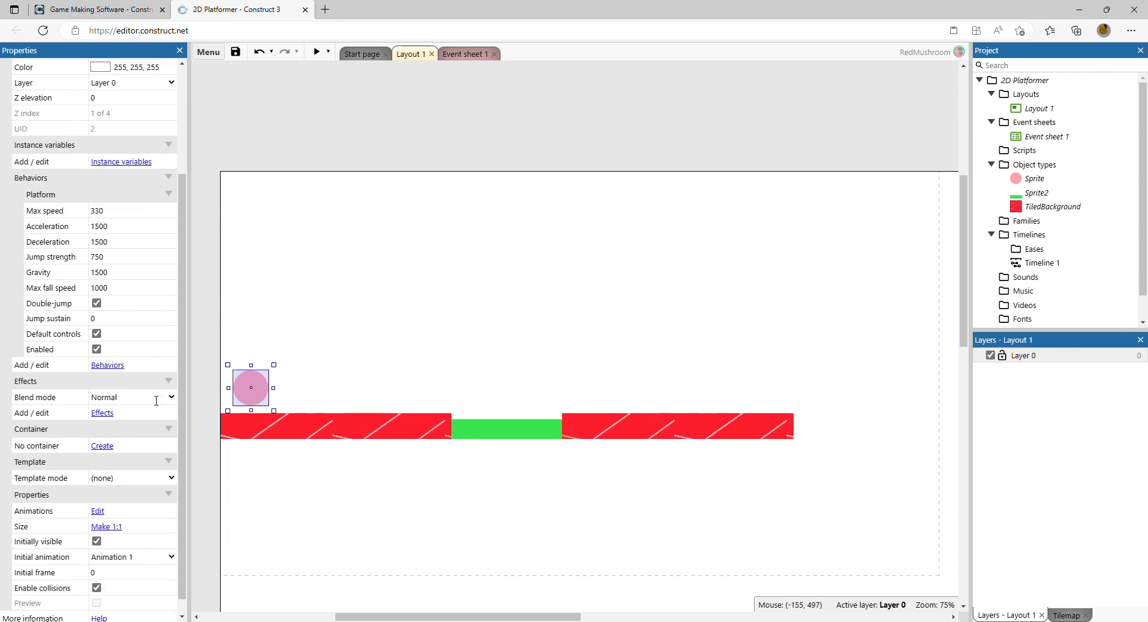
click(124, 319)
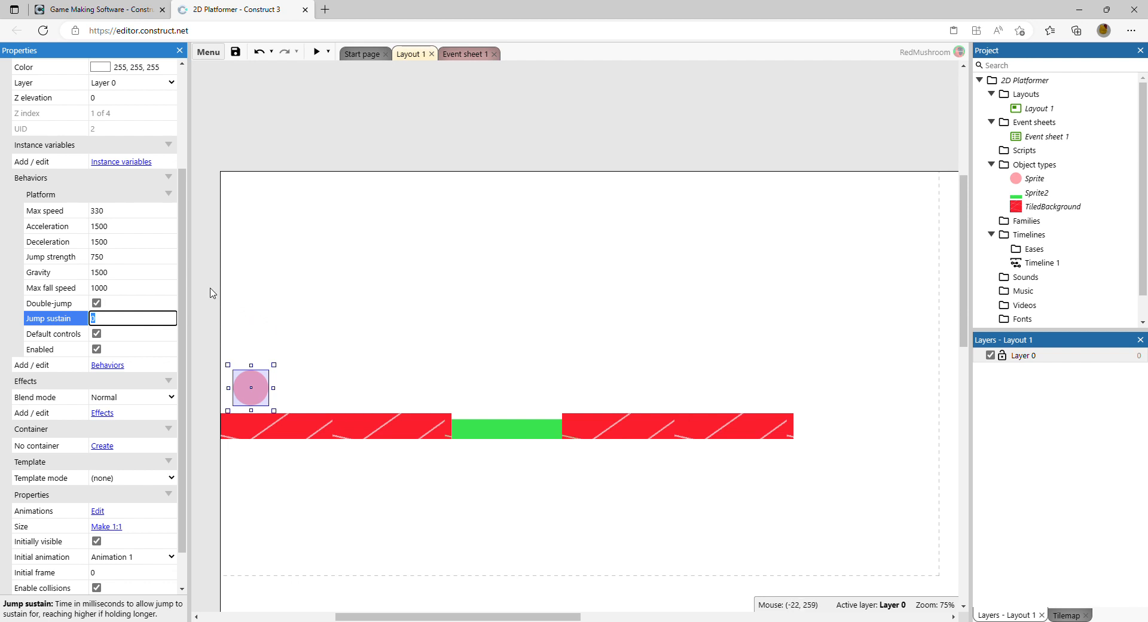
click(330, 313)
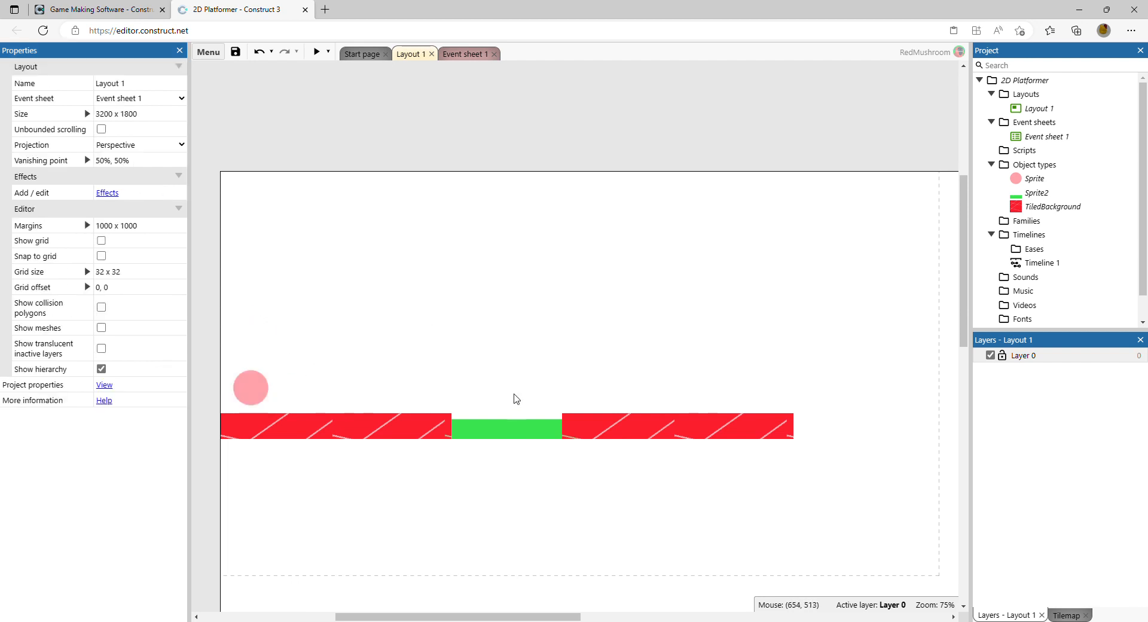